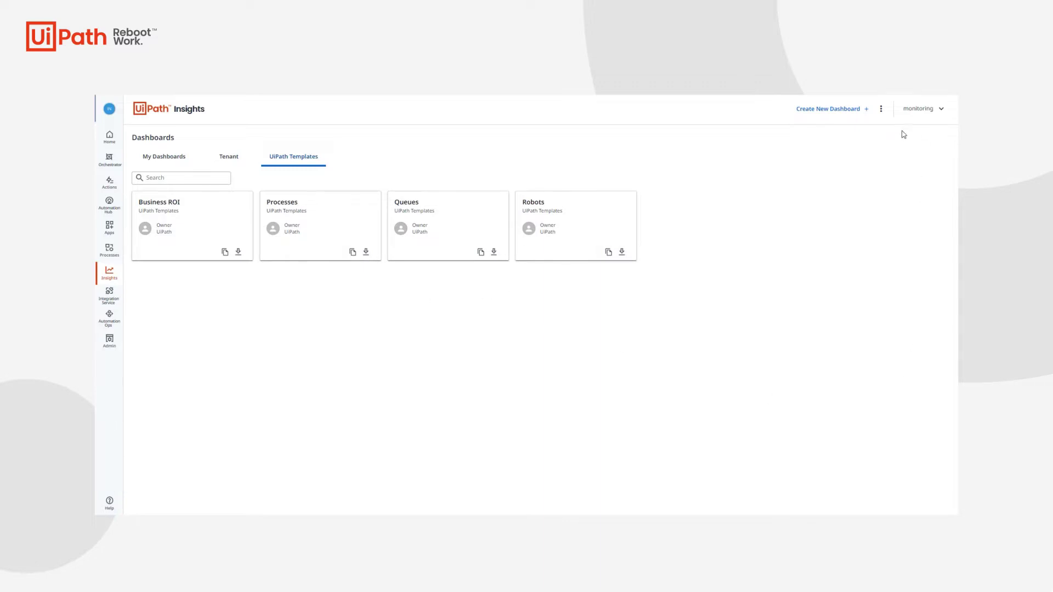
# Step: Create a dashboard titled 'Forecasting Utilization', enter edit mode and list the addable tile types
pyautogui.click(843, 115)
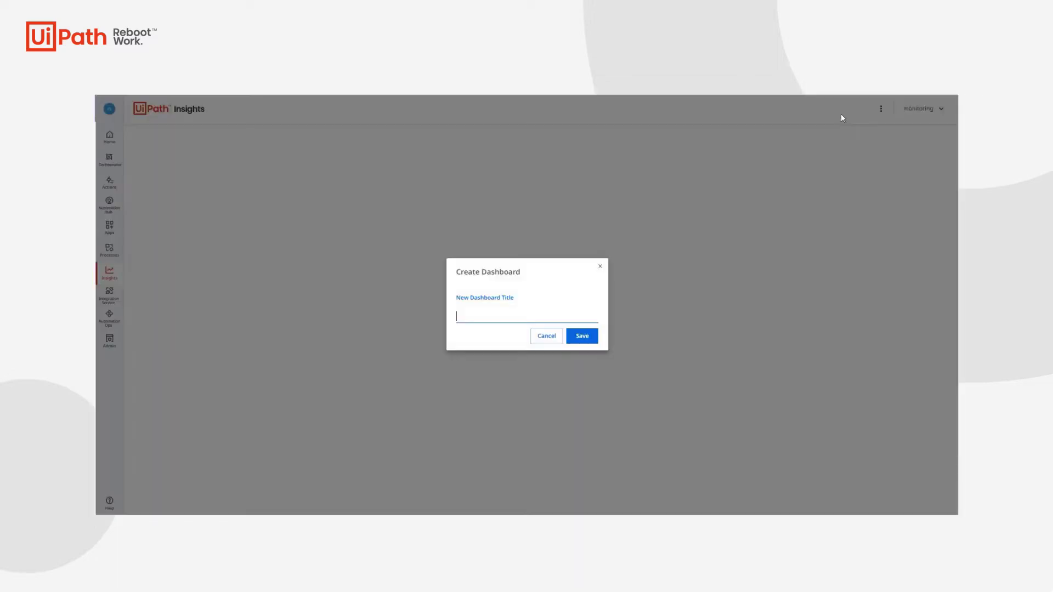
pyautogui.write('Forecat')
pyautogui.press('BackSpace')
pyautogui.write('sting Utilization')
pyautogui.press('Return')
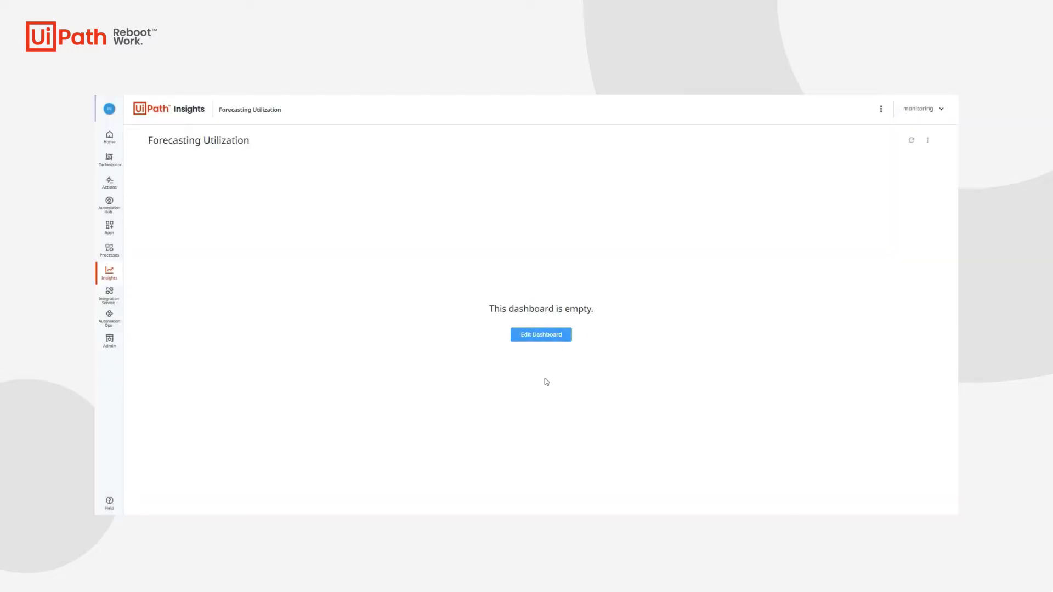
pyautogui.click(547, 336)
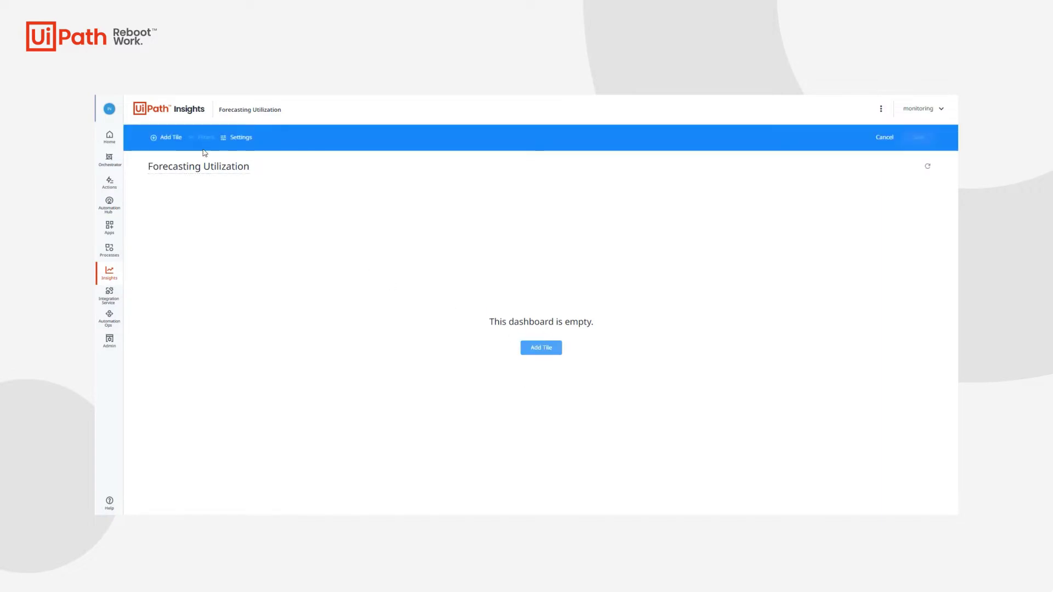
pyautogui.click(170, 137)
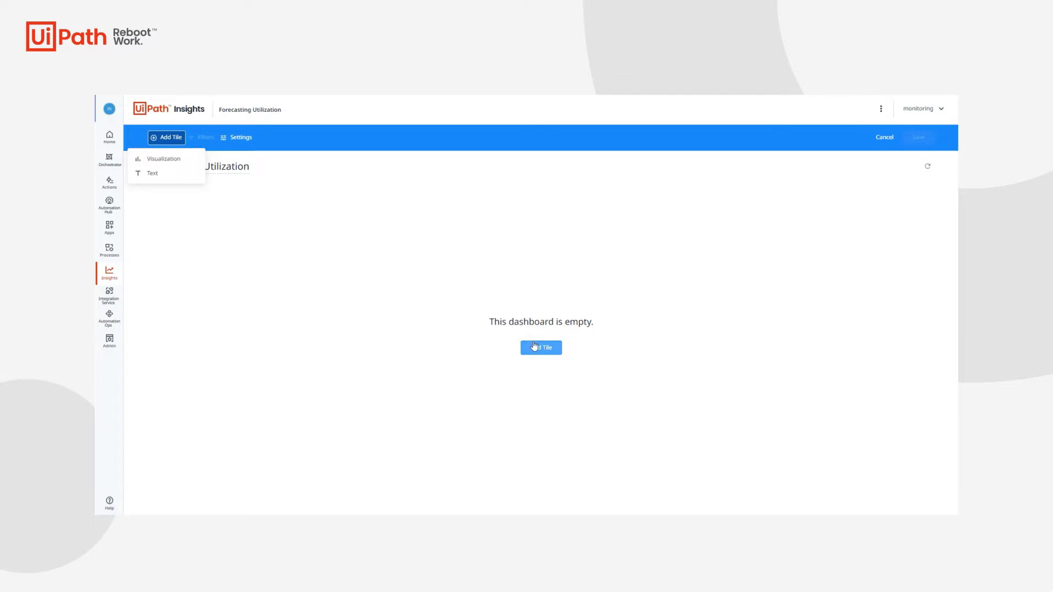
# Step: Add a Visualization tile built on the Jobs explore
pyautogui.click(225, 175)
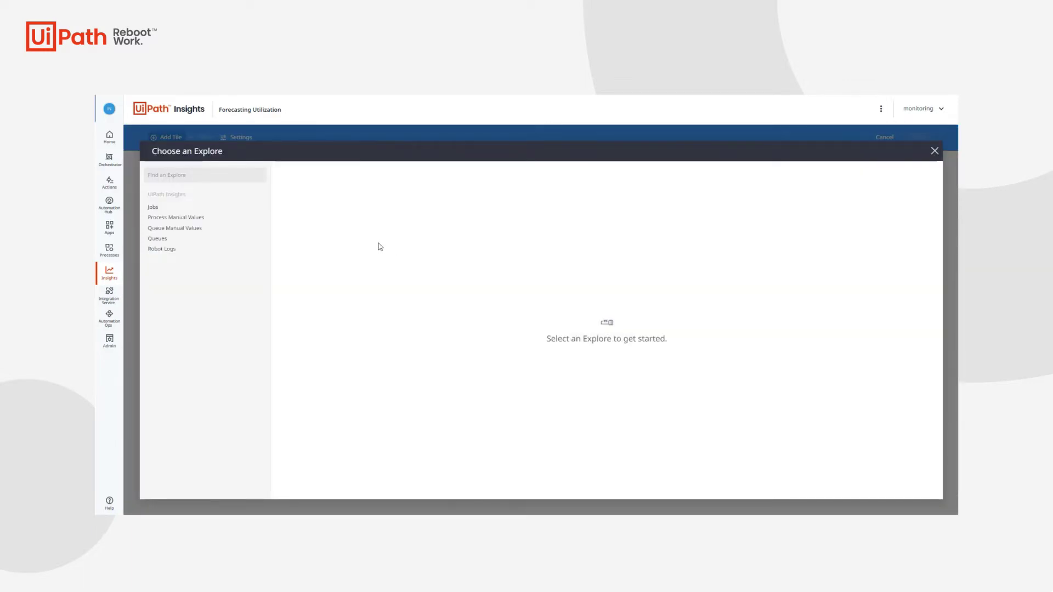
pyautogui.click(205, 209)
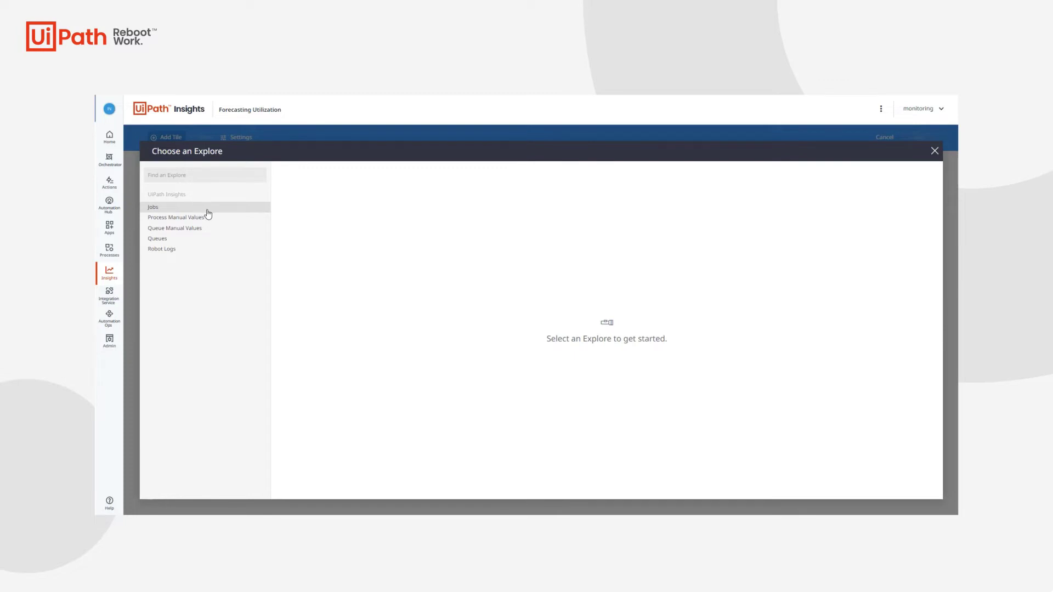
pyautogui.click(207, 228)
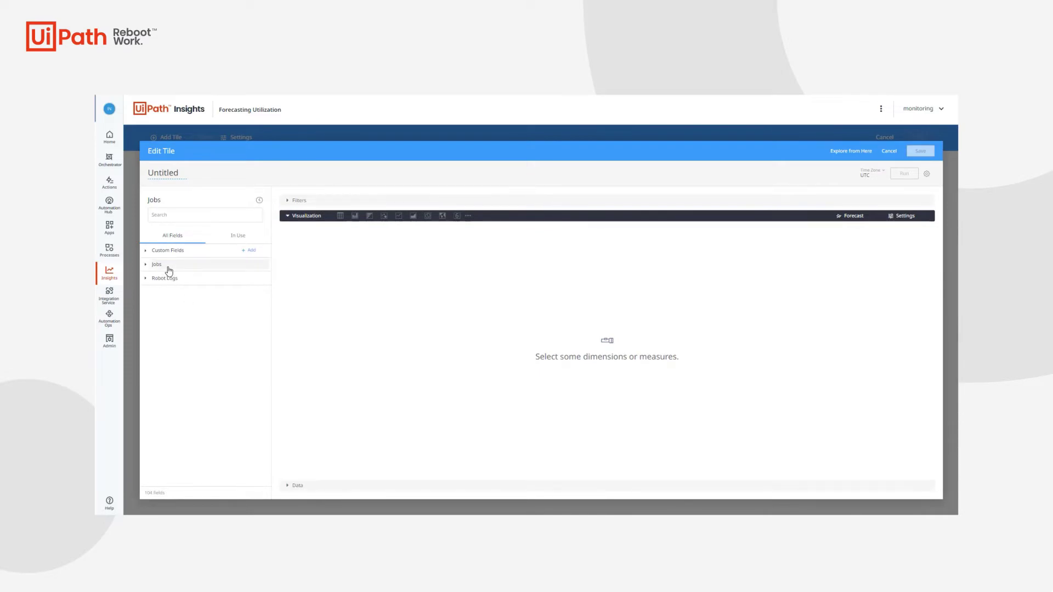
# Step: Add Jobs End Month as the dimension, filtered to months before 2021-11-01
pyautogui.click(168, 267)
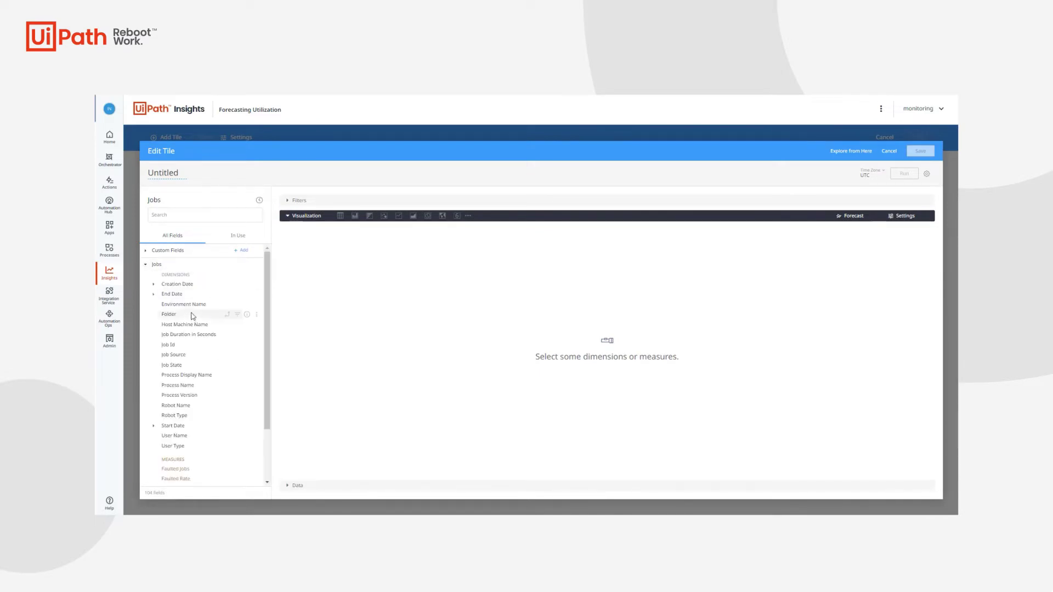
pyautogui.click(172, 294)
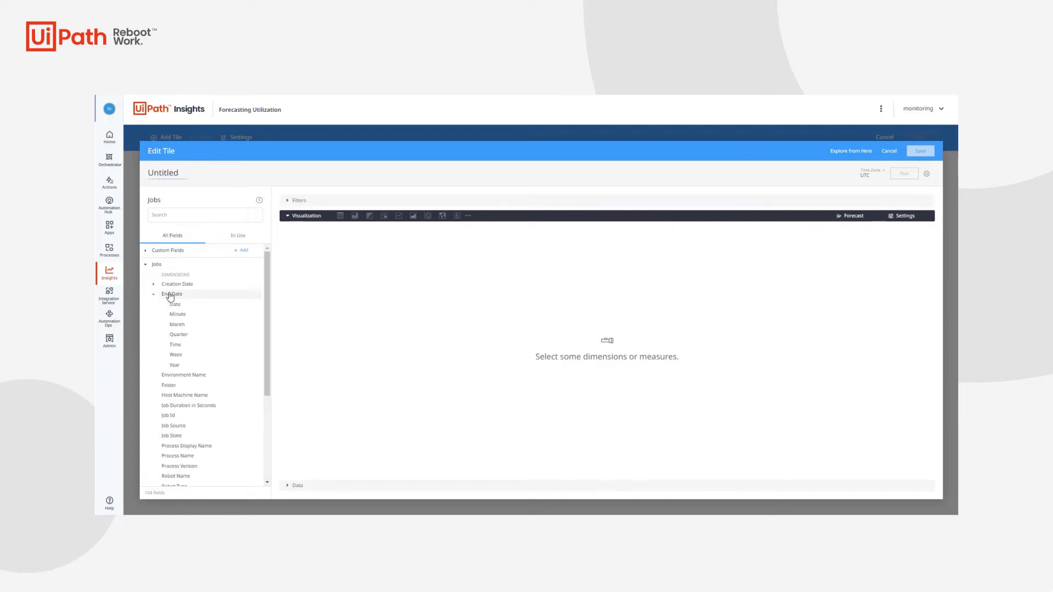
pyautogui.click(183, 326)
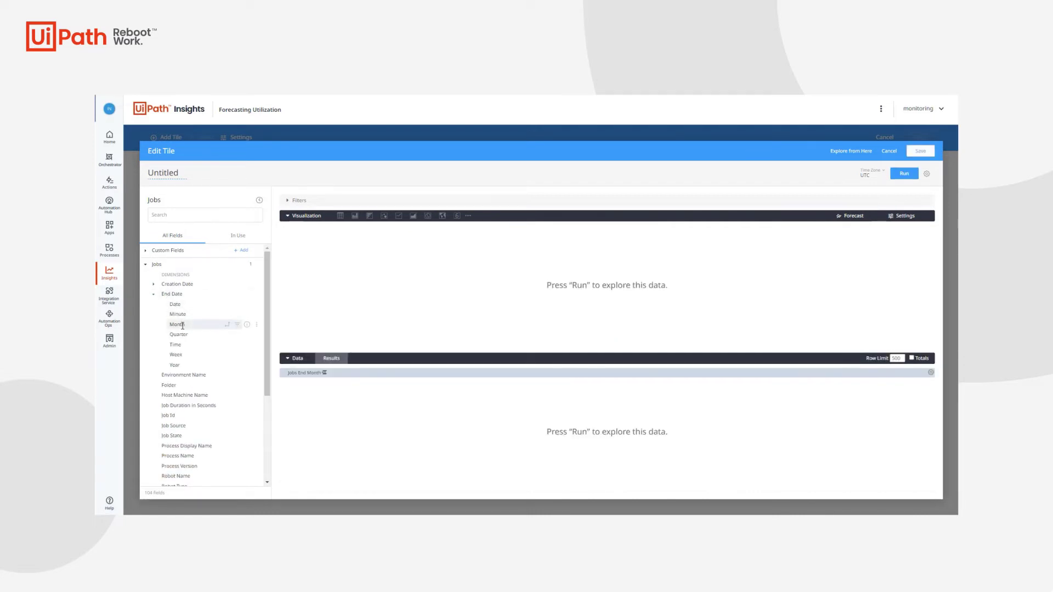
pyautogui.click(237, 324)
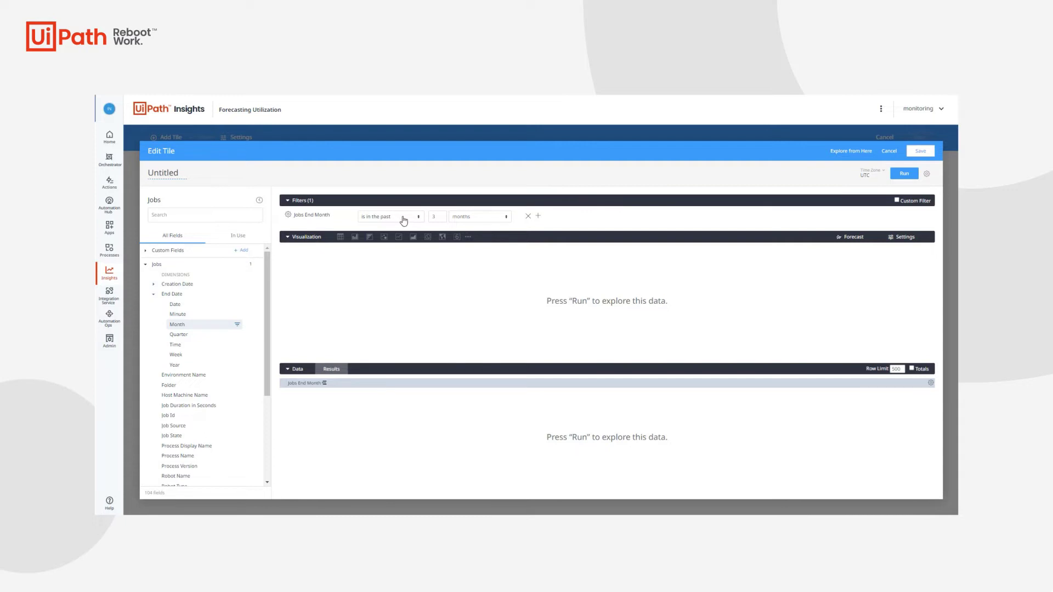
pyautogui.click(403, 220)
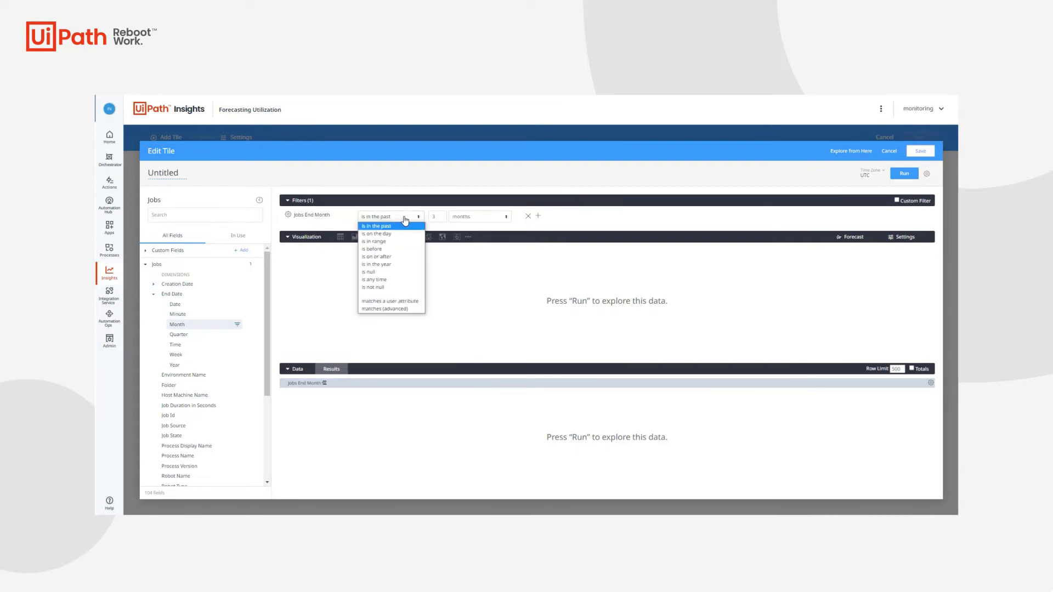
pyautogui.click(394, 251)
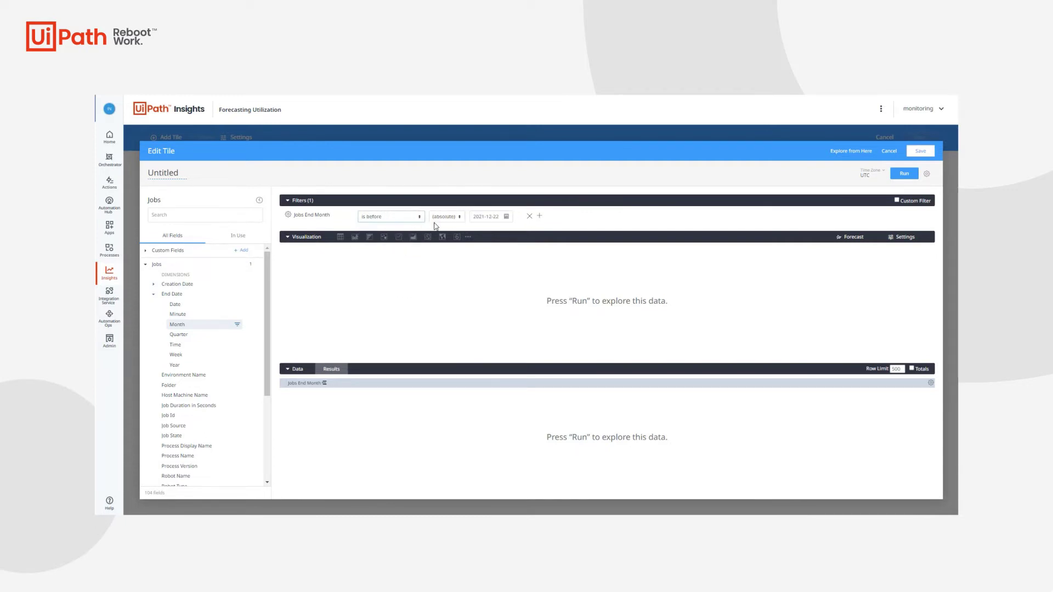
pyautogui.click(507, 217)
pyautogui.click(475, 231)
pyautogui.click(487, 252)
# Step: Add the Processes Ran measure to the tile
pyautogui.scroll(-4, 254, 407)
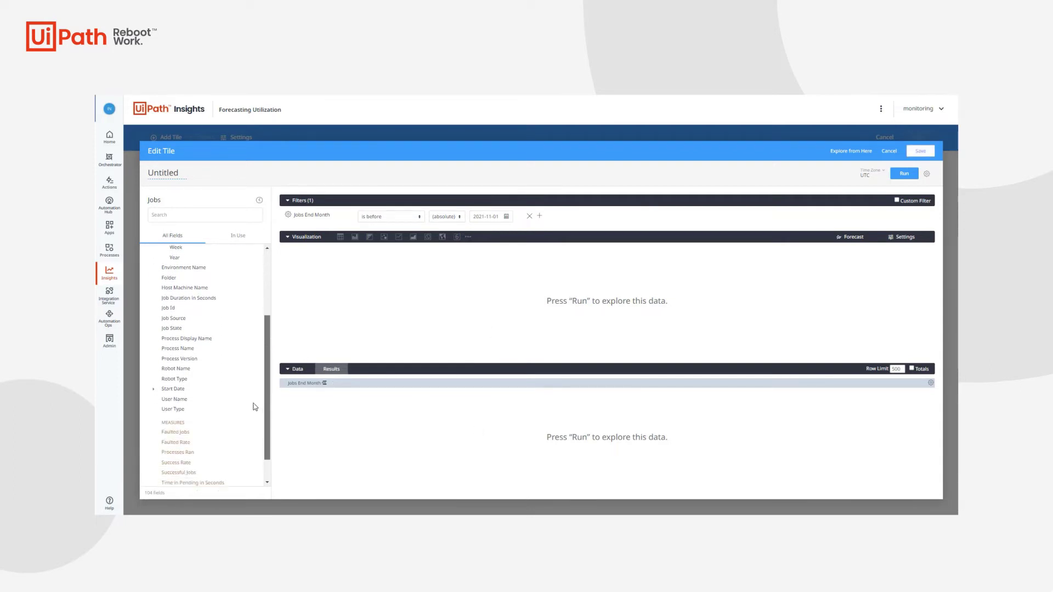
pyautogui.scroll(-1, 255, 407)
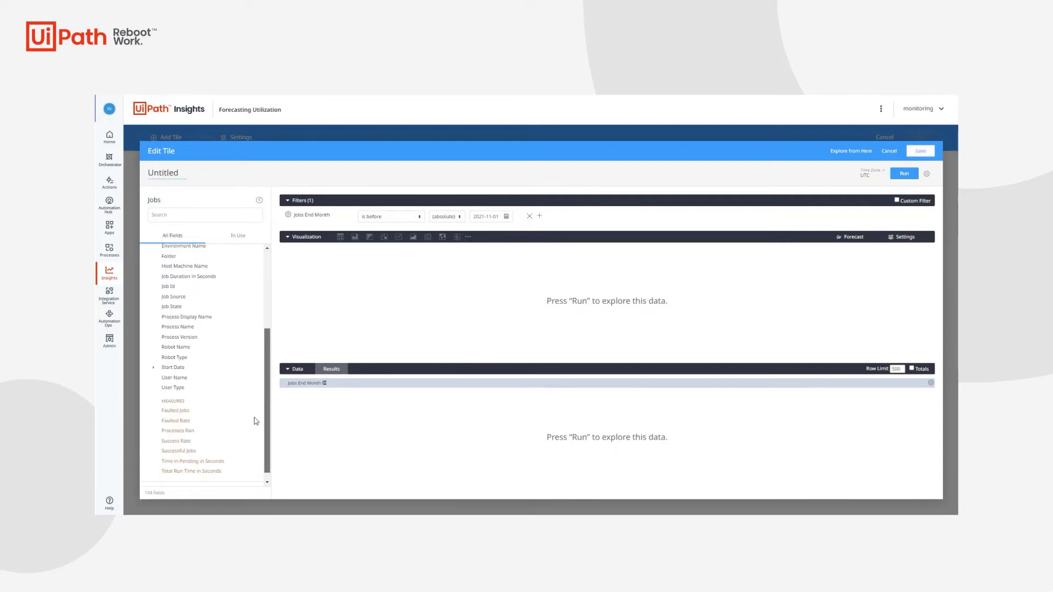
pyautogui.click(188, 426)
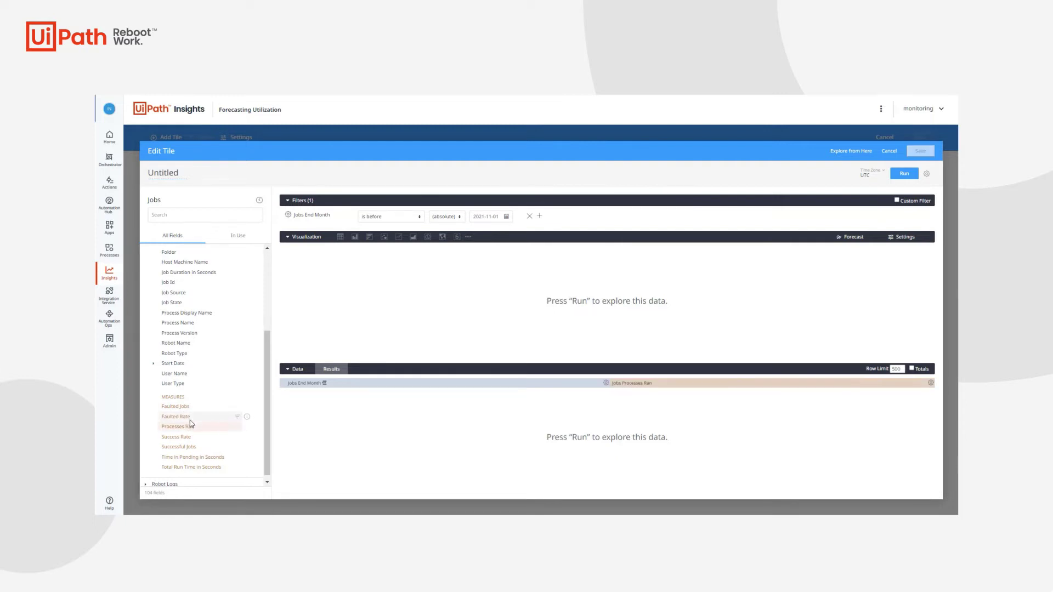
# Step: Run the query to plot Processes Ran for December 2020–October 2021 and show forecast options
pyautogui.click(906, 175)
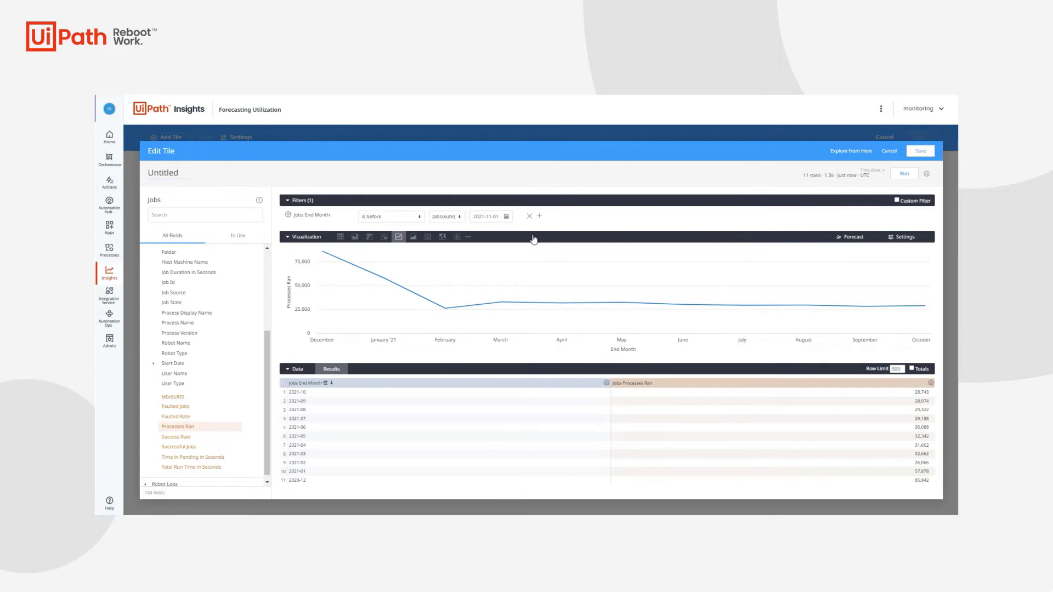
pyautogui.click(850, 238)
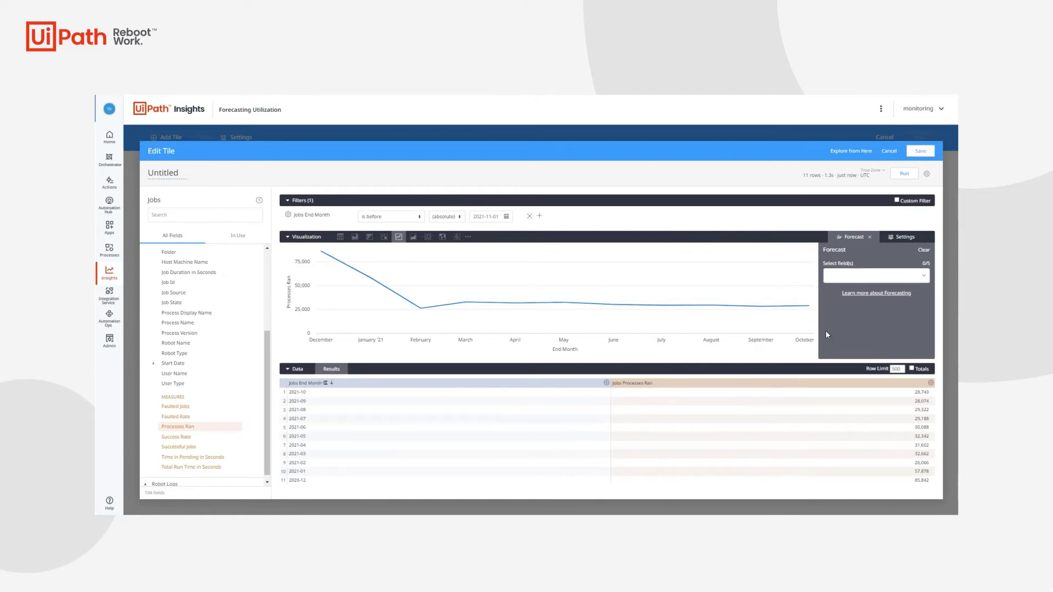
# Step: Forecast Processes Ran 8 months ahead and rerun the query to draw it
pyautogui.click(848, 278)
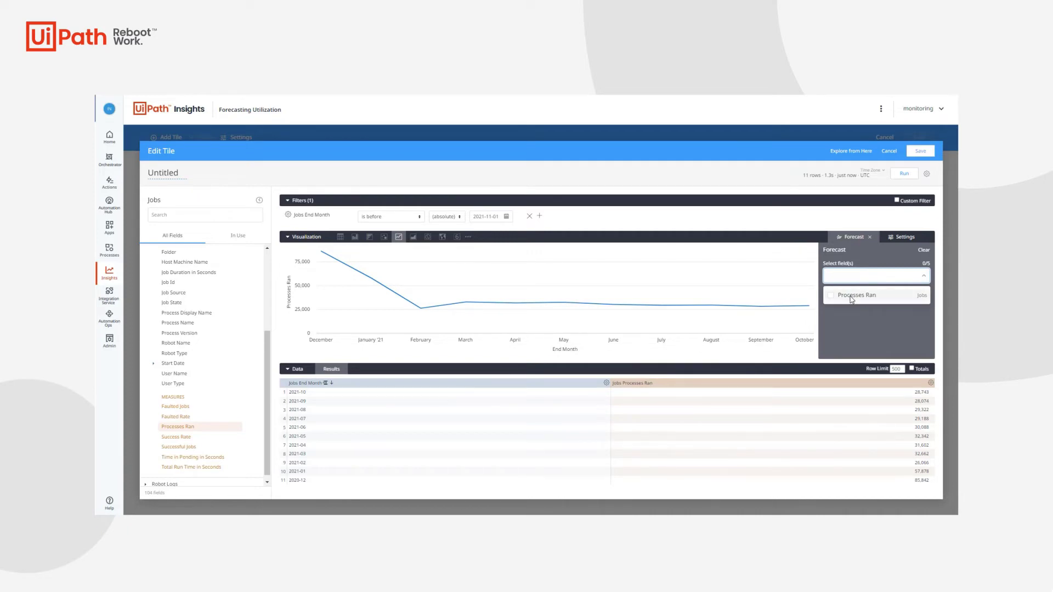
pyautogui.click(852, 300)
pyautogui.click(912, 329)
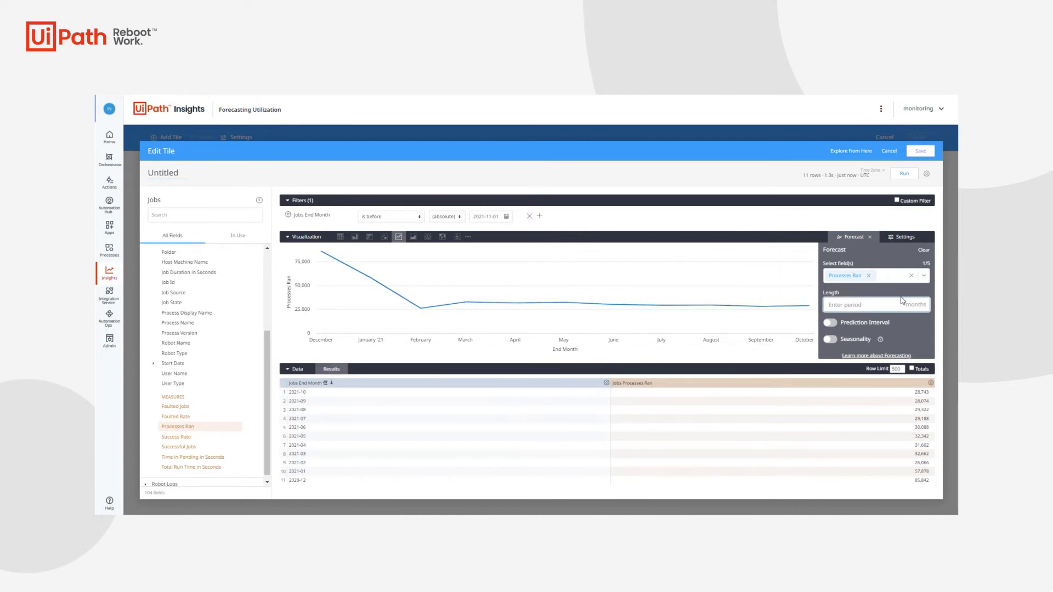
pyautogui.write('8')
pyautogui.click(904, 173)
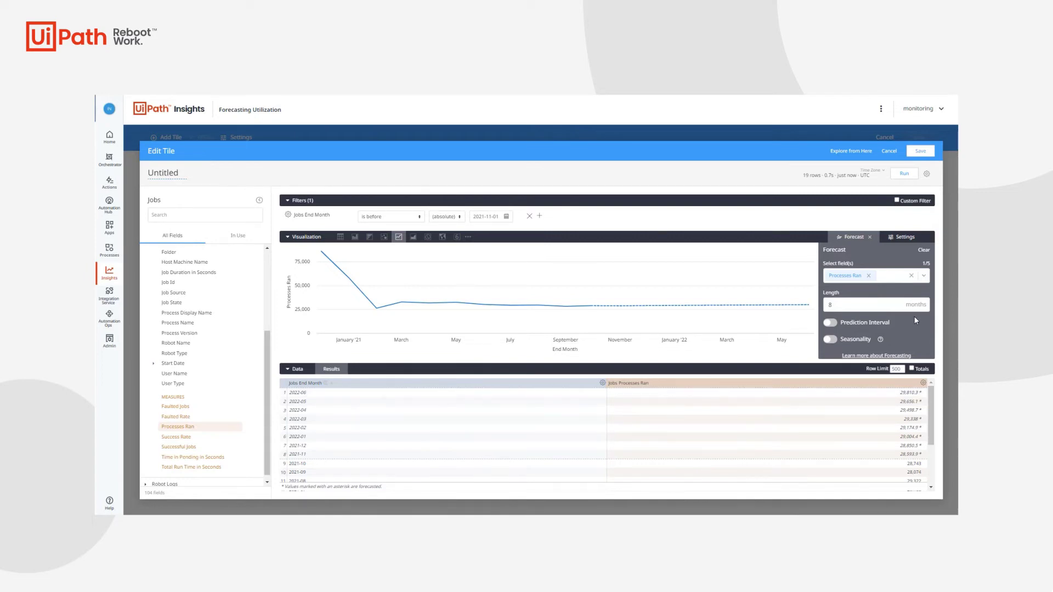
# Step: Turn on the forecast's prediction interval, keeping it at 95
pyautogui.moveTo(773, 305)
pyautogui.click(833, 326)
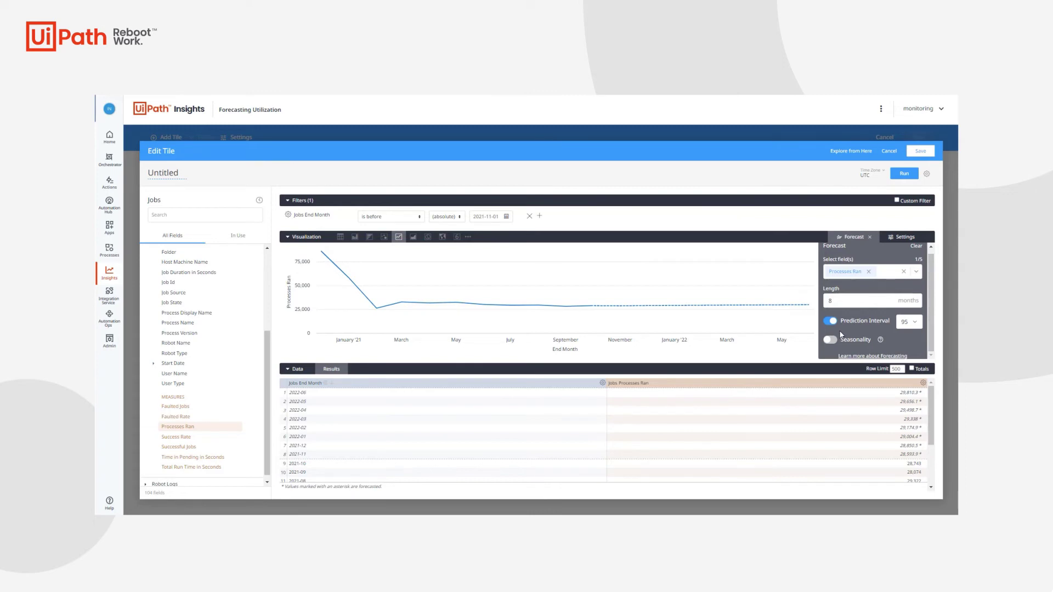
pyautogui.scroll(1, 888, 316)
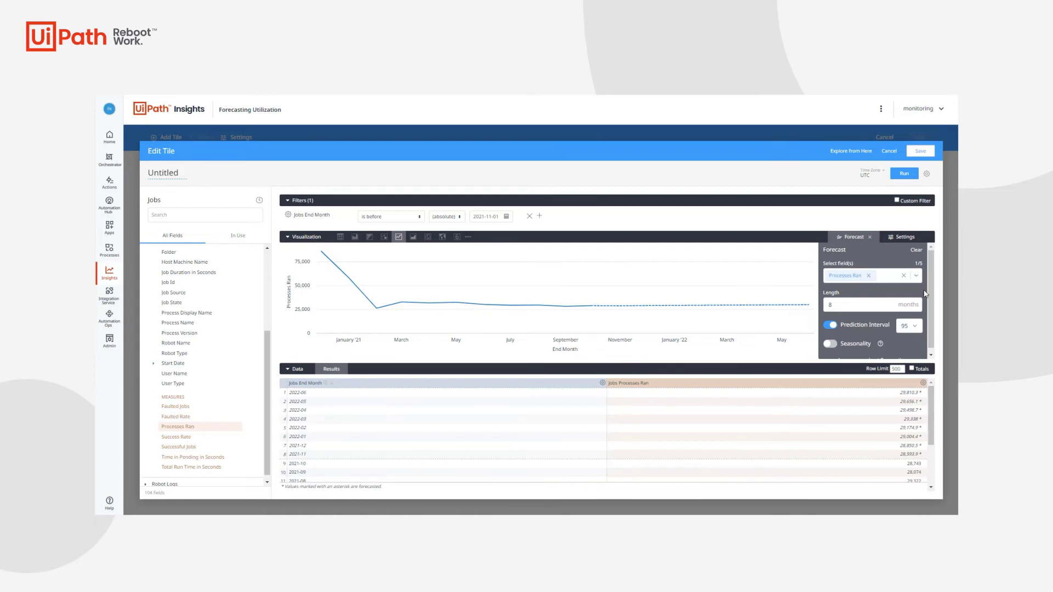
# Step: Give the Processes Ran series filled point markers and a yellow-orange colour
pyautogui.click(900, 241)
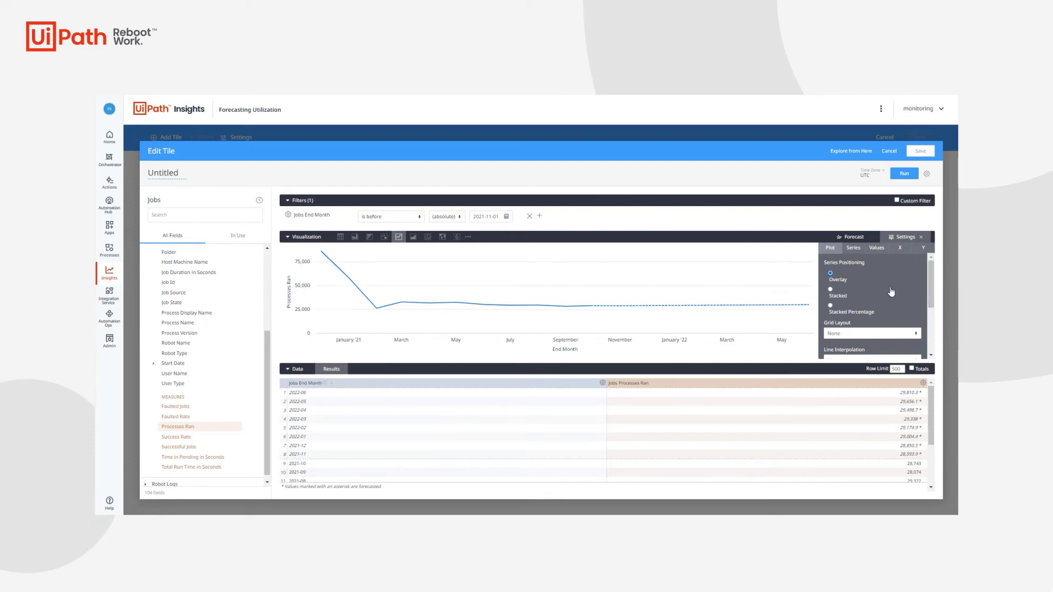
pyautogui.scroll(-3, 892, 291)
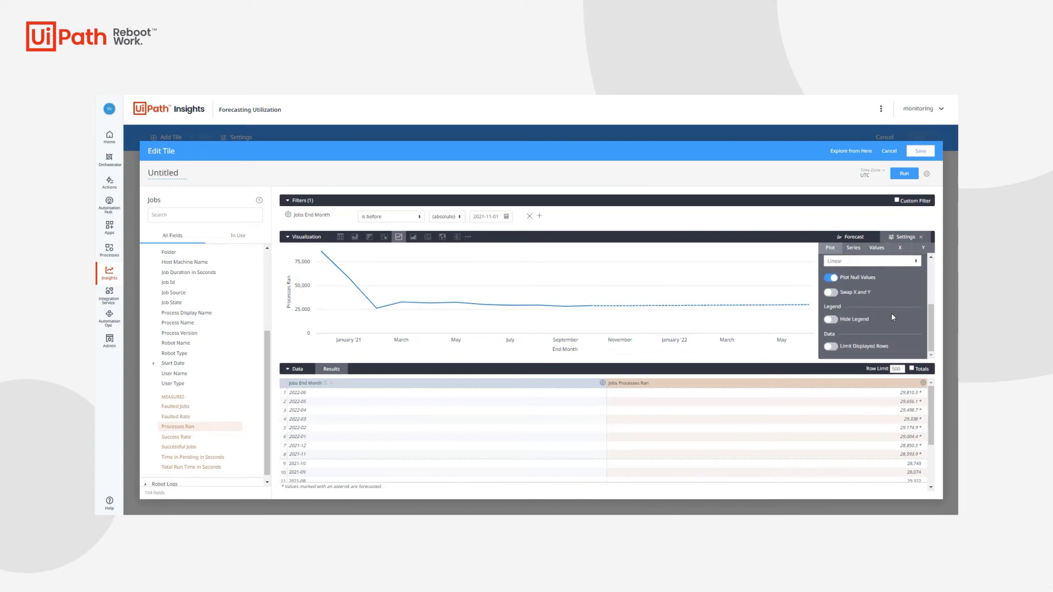
pyautogui.click(852, 250)
pyautogui.scroll(3, 870, 275)
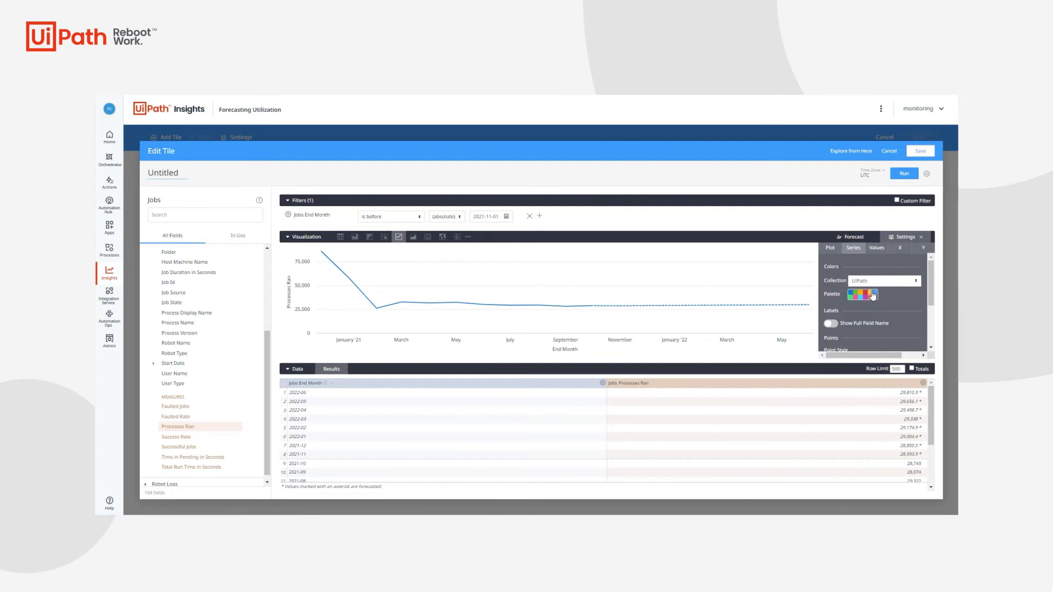
pyautogui.scroll(-3, 887, 291)
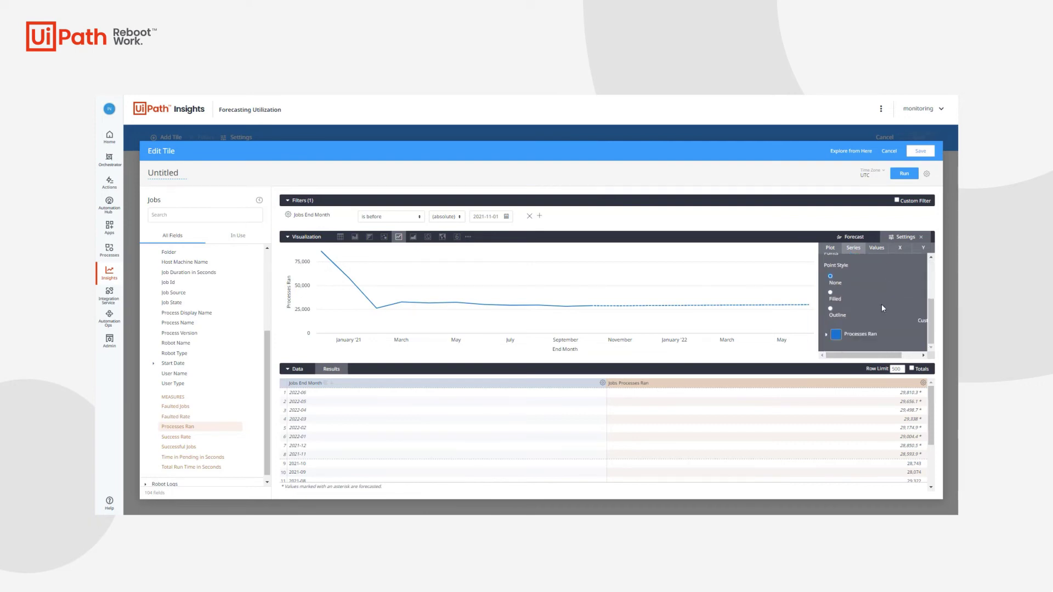
pyautogui.click(837, 300)
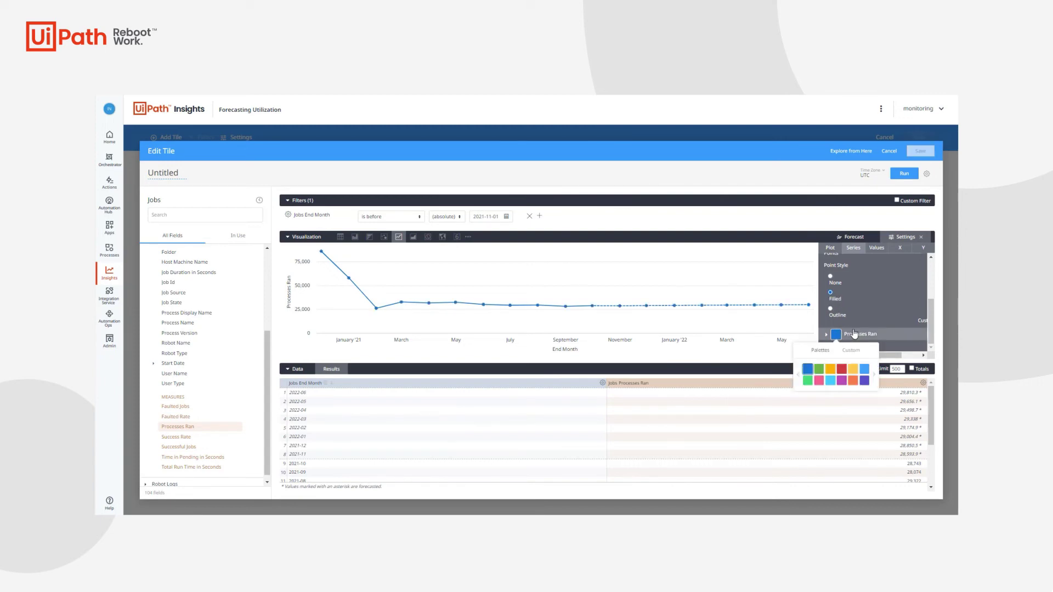
pyautogui.click(853, 336)
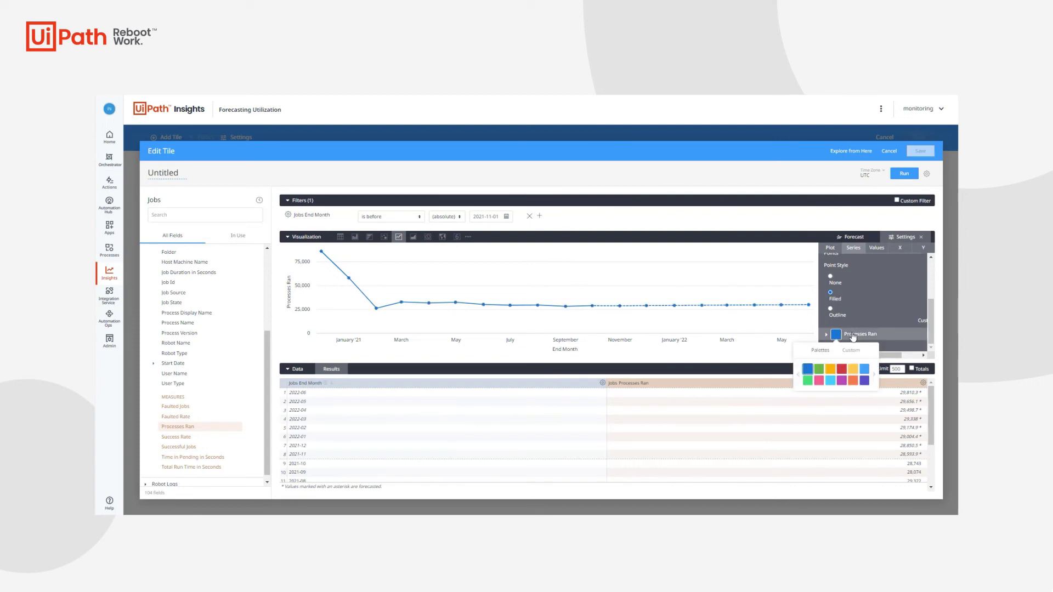
pyautogui.click(831, 371)
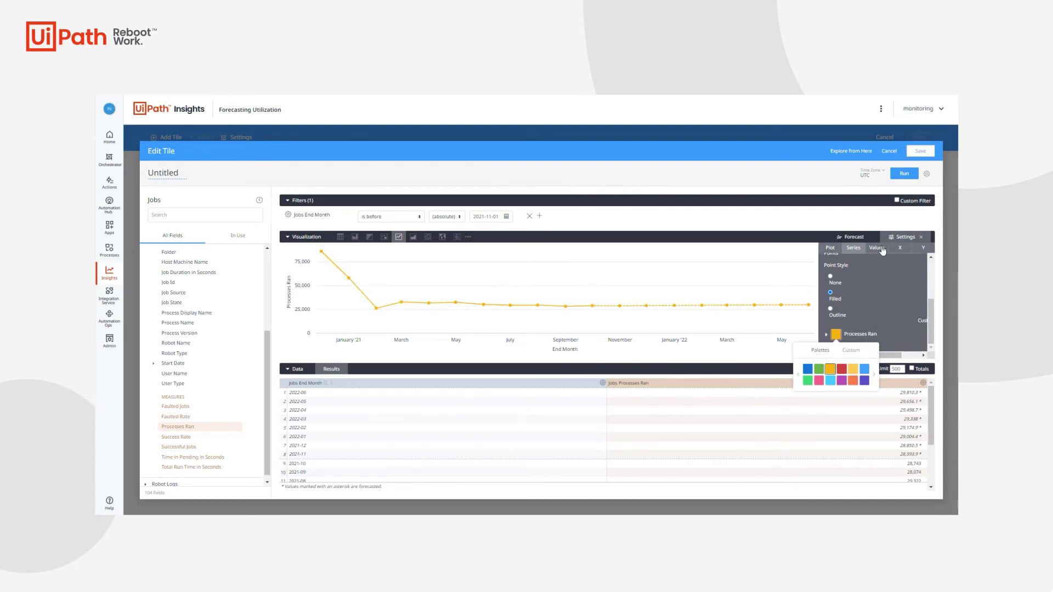
# Step: Preview value labels in the Values settings, then switch them back off
pyautogui.click(877, 249)
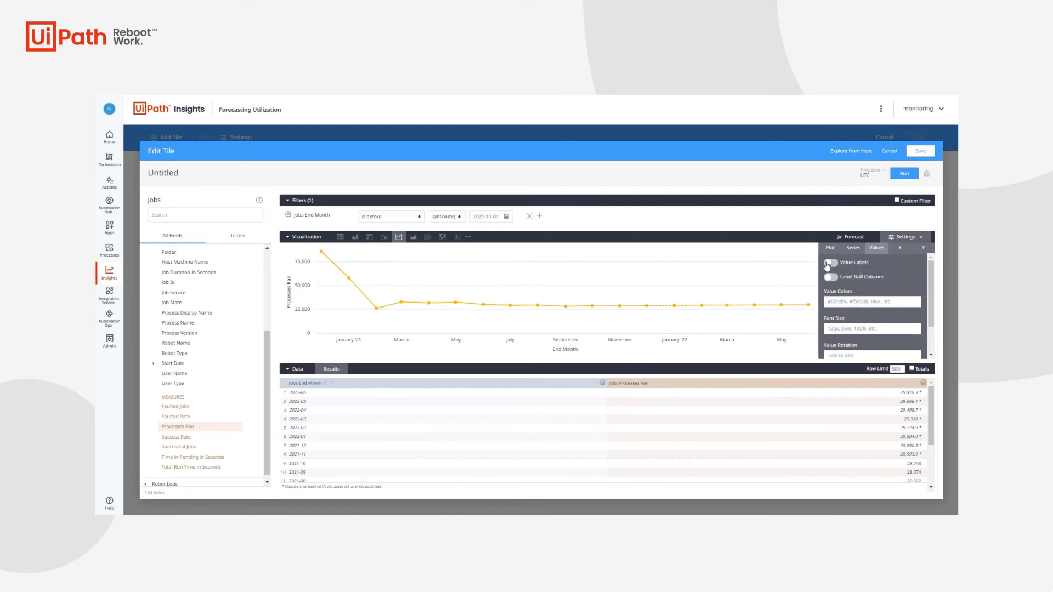
pyautogui.click(831, 264)
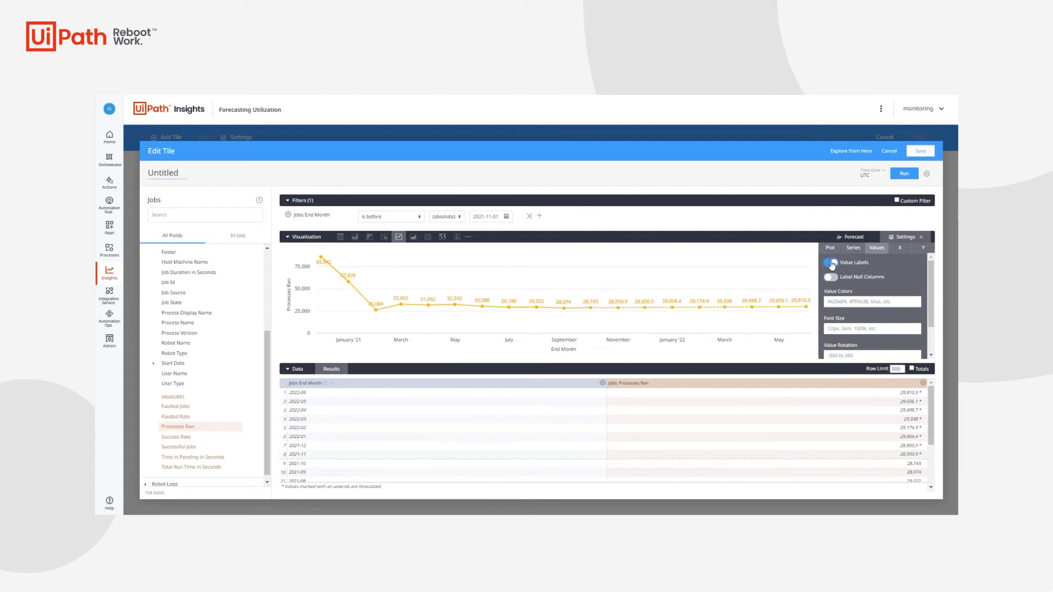
pyautogui.click(831, 263)
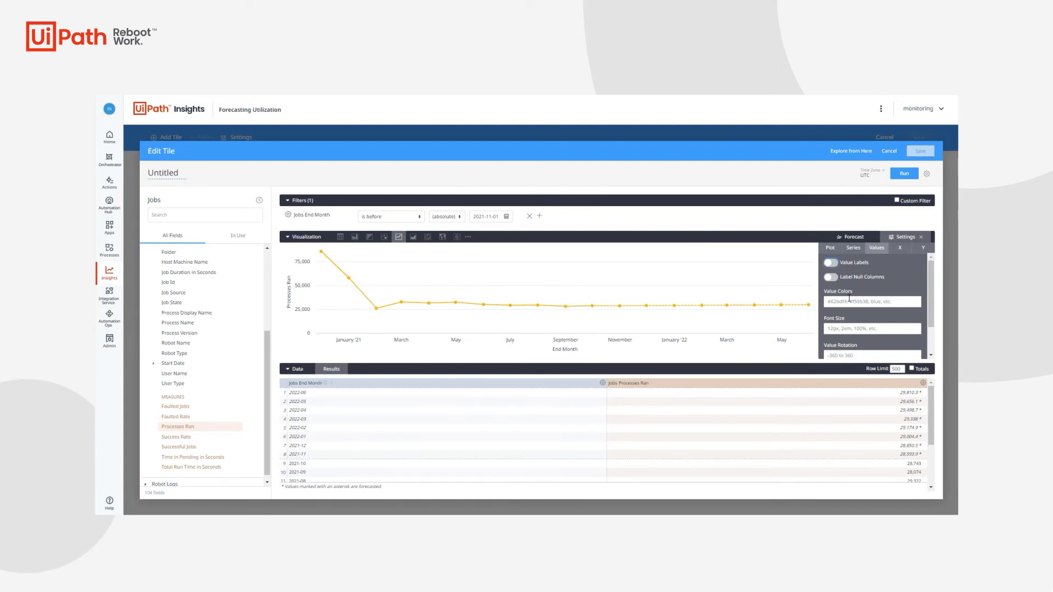
pyautogui.scroll(-1, 853, 299)
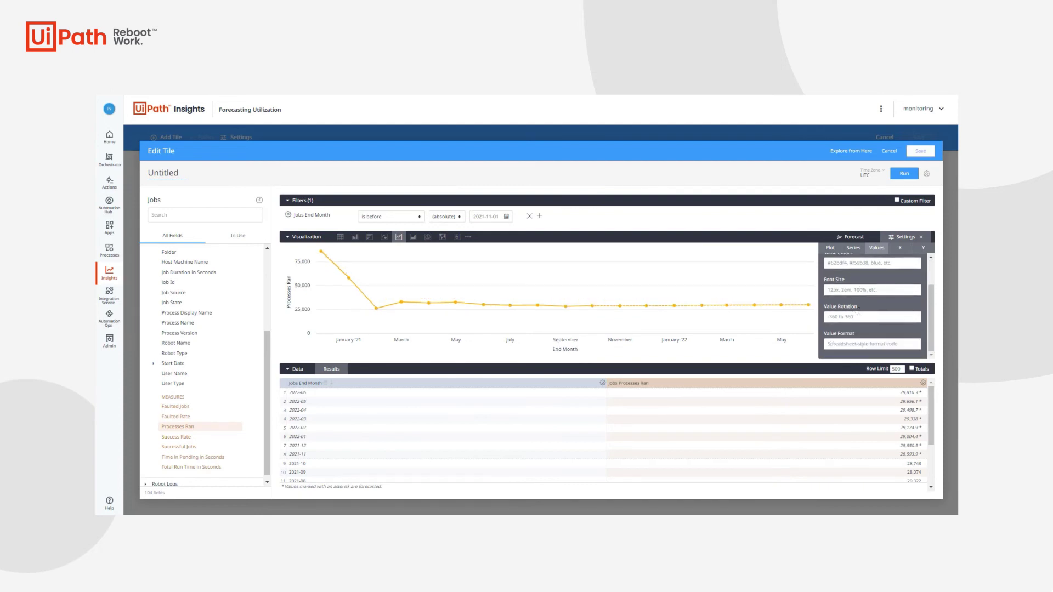
# Step: Review the X-axis settings: axis name and value labels on, gridlines off
pyautogui.click(900, 248)
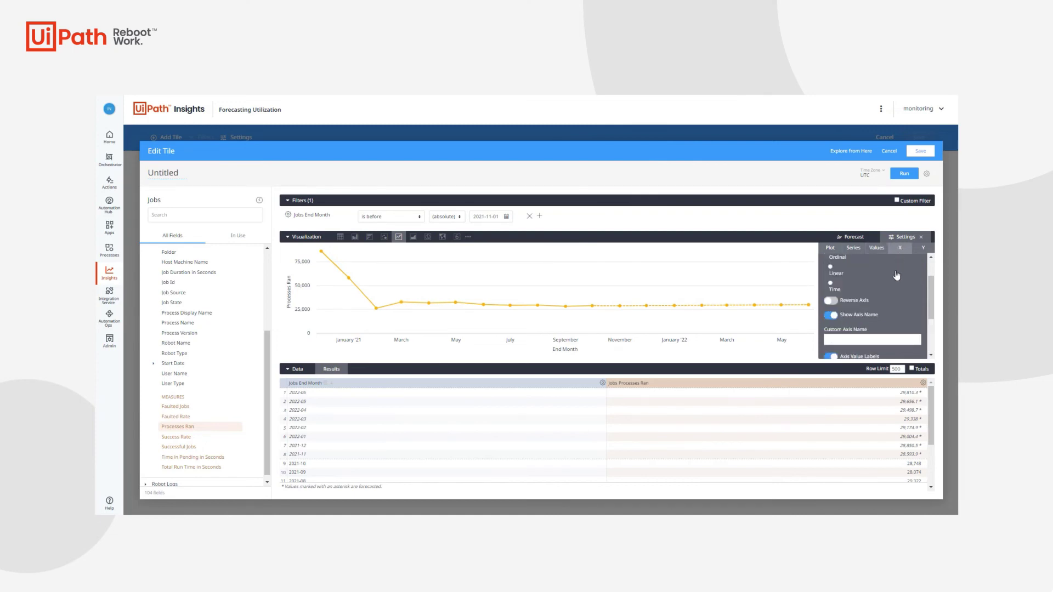
pyautogui.scroll(1, 890, 272)
pyautogui.scroll(-2, 890, 272)
pyautogui.scroll(2, 871, 320)
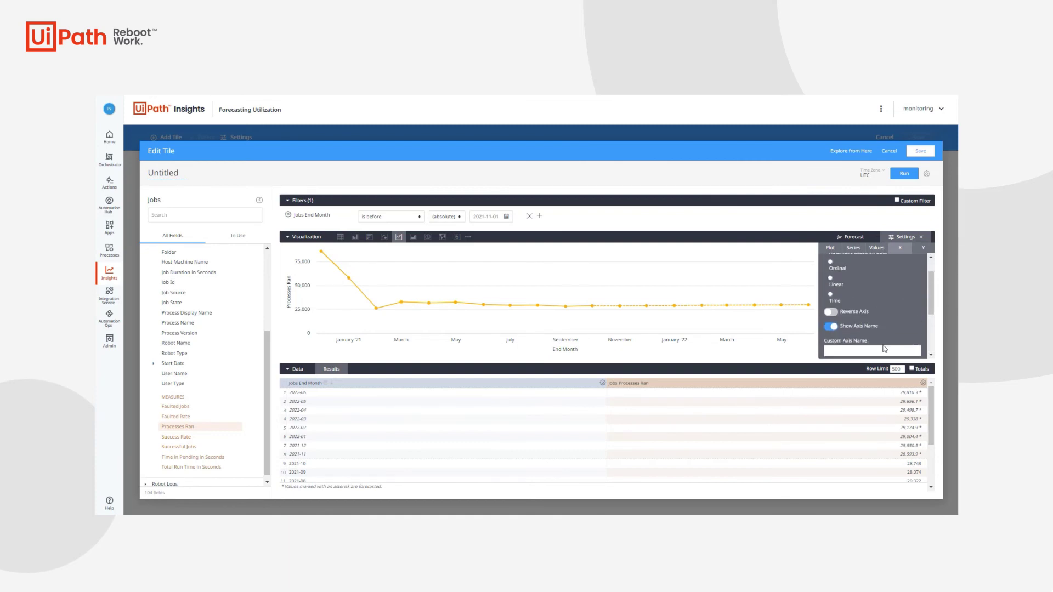
pyautogui.scroll(-3, 885, 335)
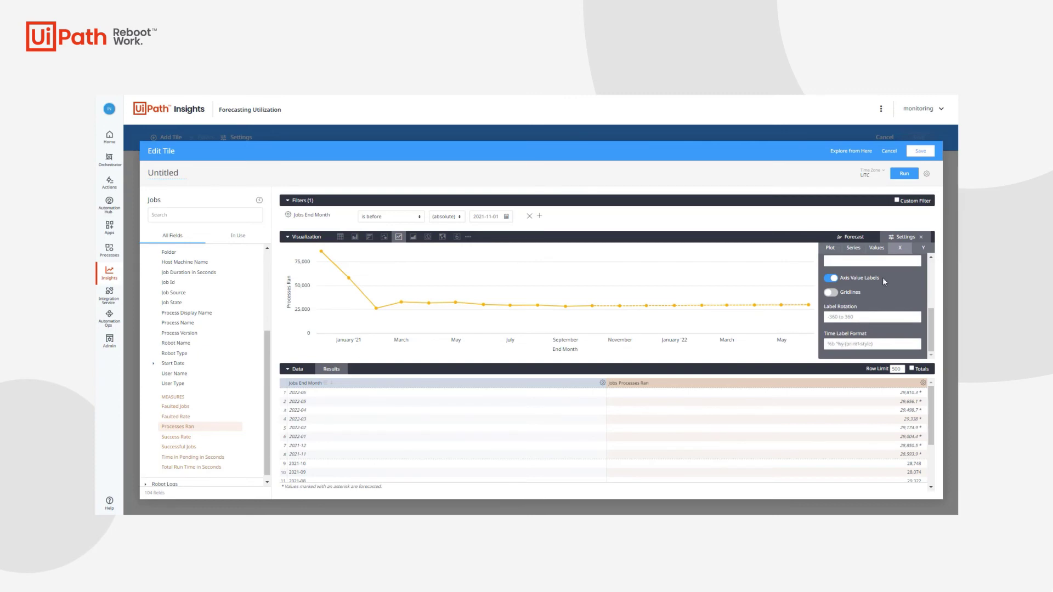
# Step: Scroll the Y-axis settings down to the Markings reference line and trend line options
pyautogui.click(922, 250)
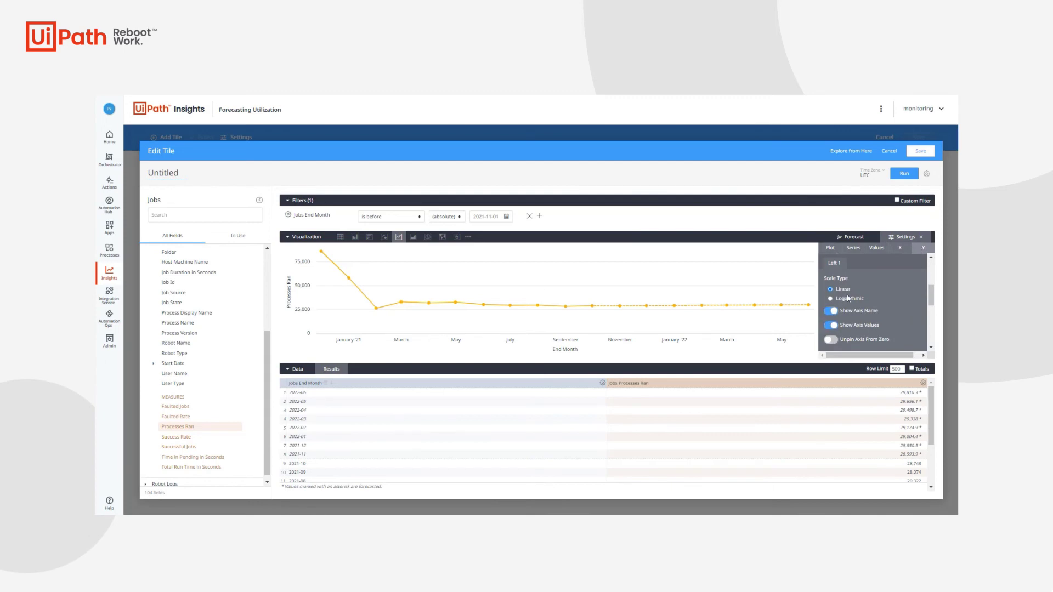
pyautogui.scroll(2, 863, 290)
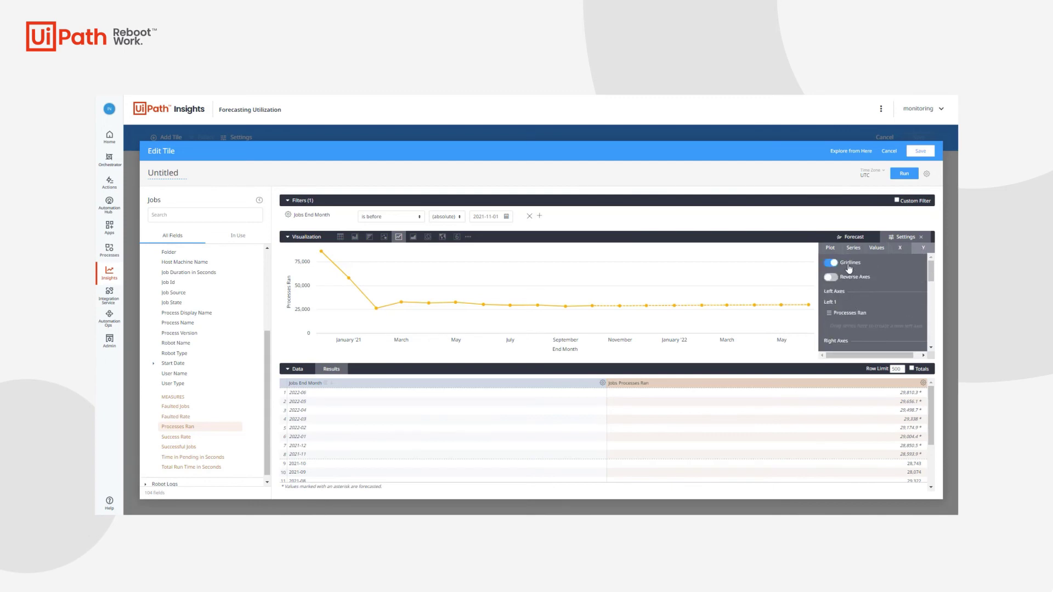
pyautogui.scroll(-2, 851, 287)
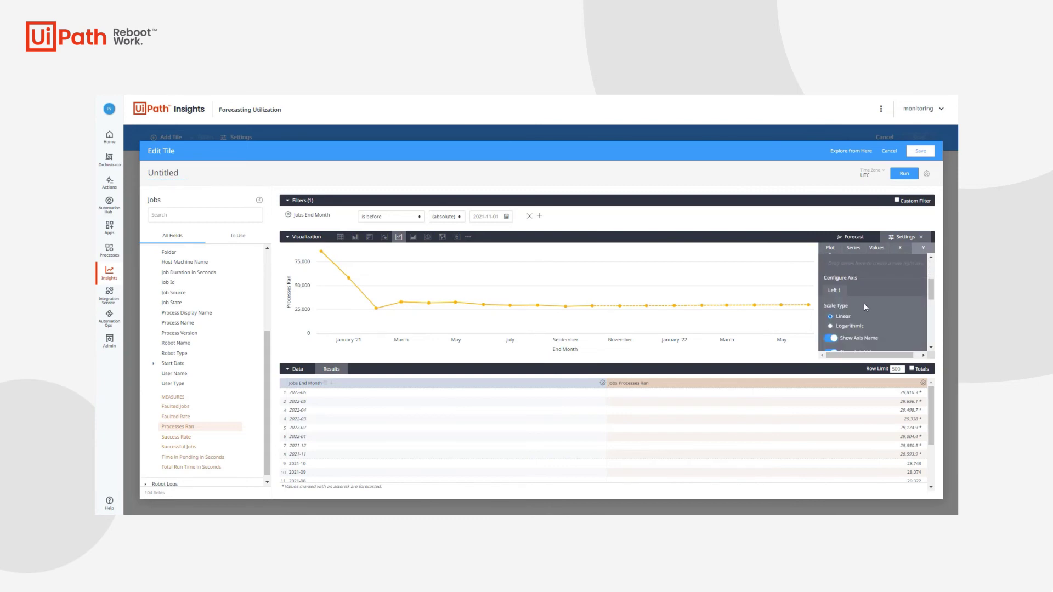
pyautogui.scroll(-3, 864, 303)
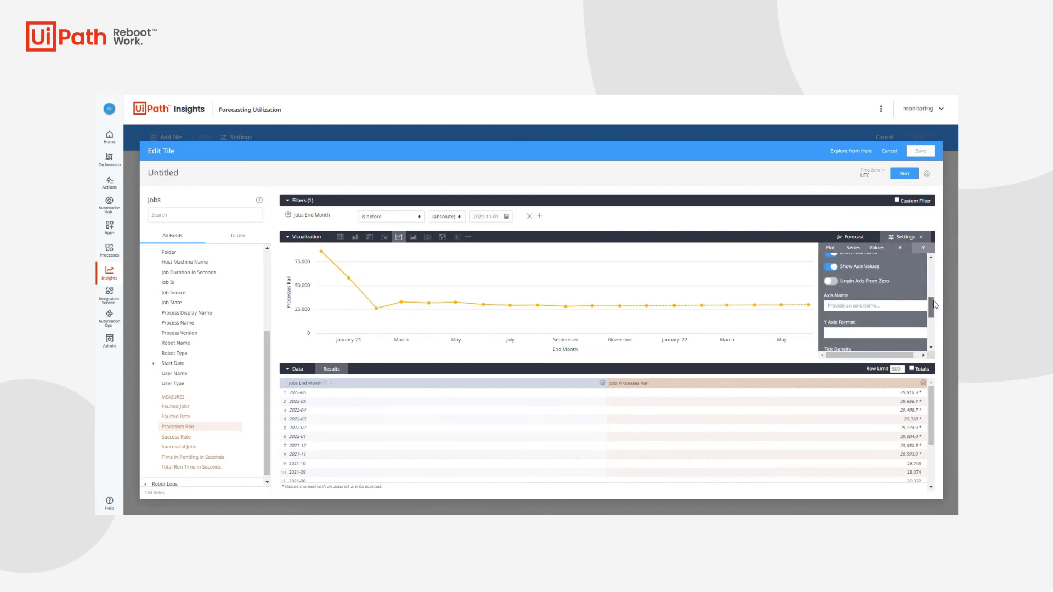
pyautogui.scroll(1, 894, 281)
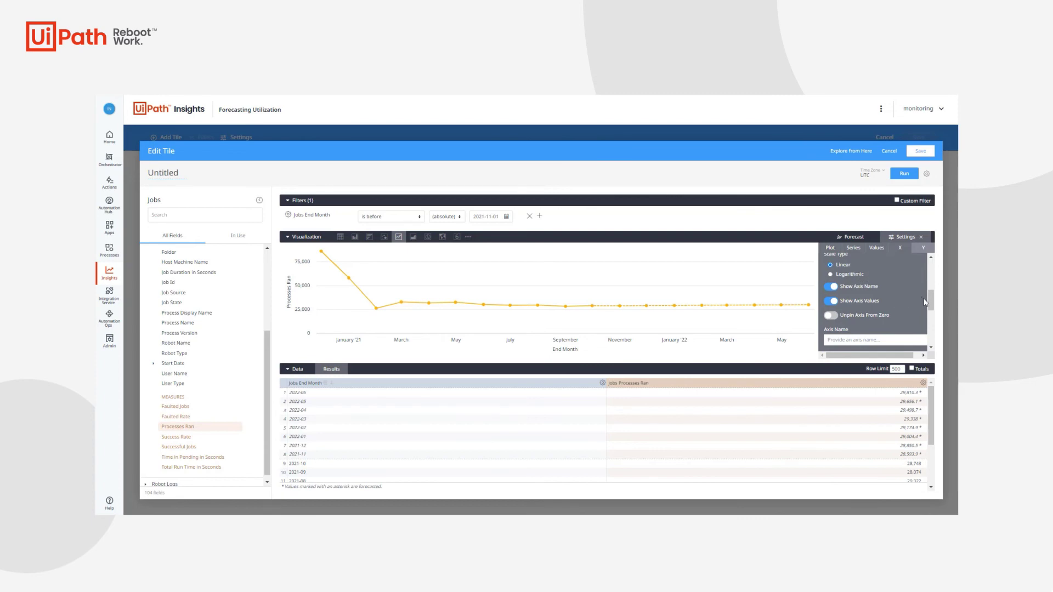
pyautogui.scroll(-1, 906, 310)
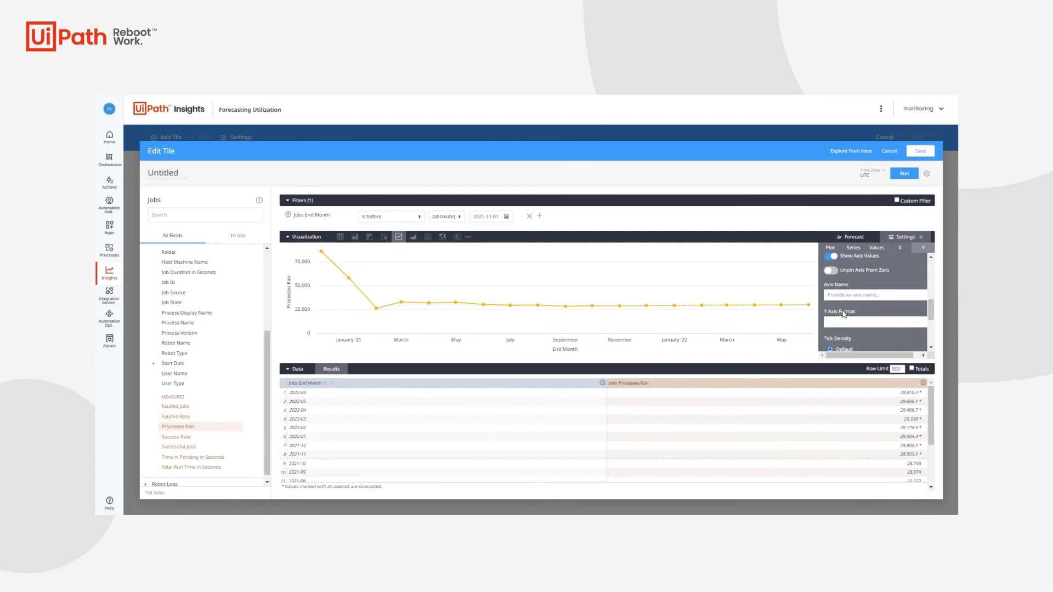
pyautogui.scroll(-1, 930, 309)
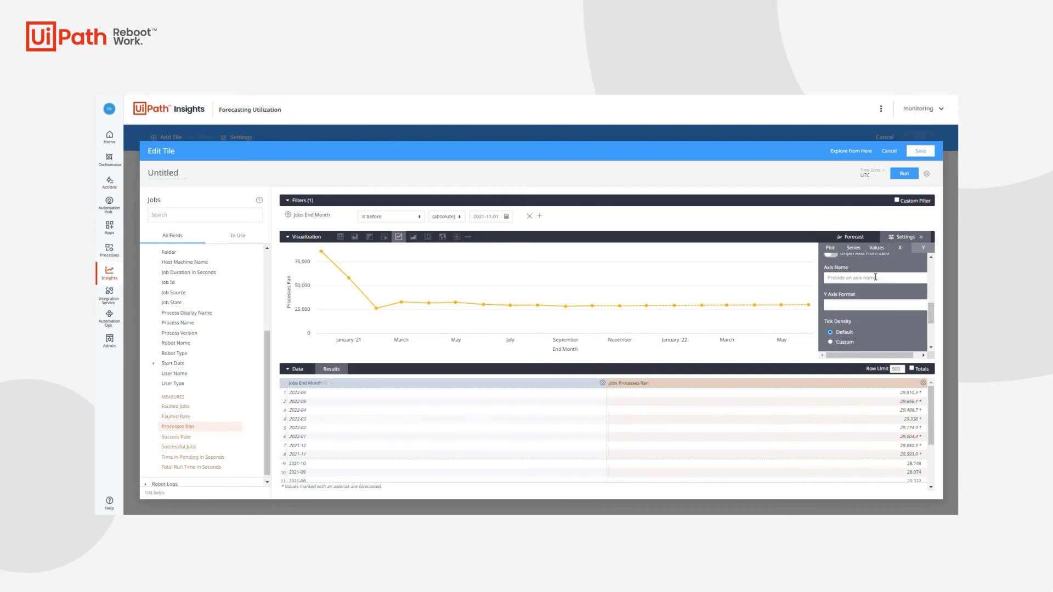
pyautogui.scroll(-2, 863, 311)
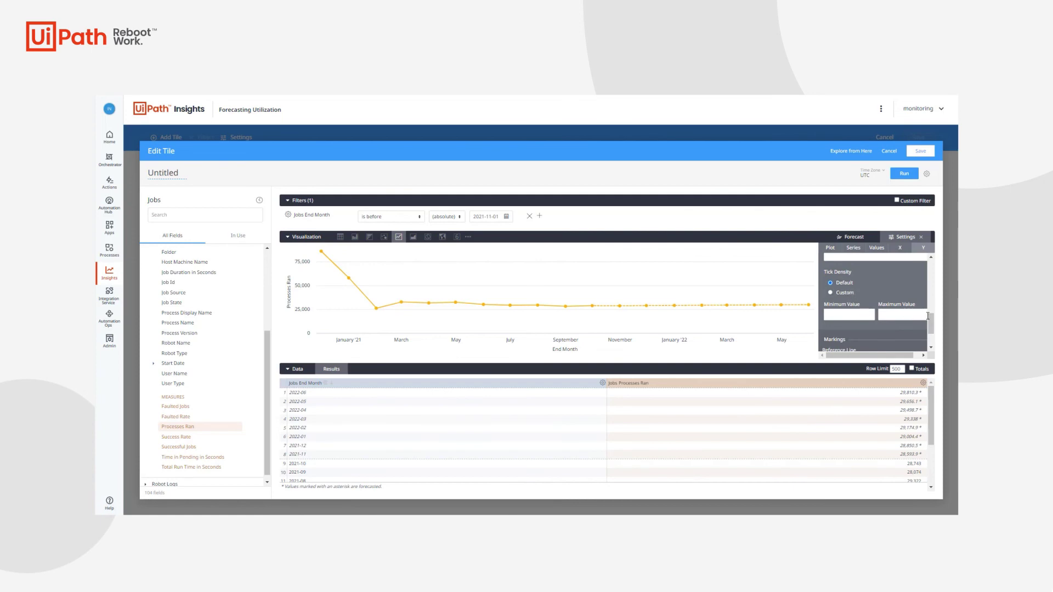
pyautogui.moveTo(931, 326); pyautogui.dragTo(930, 336)
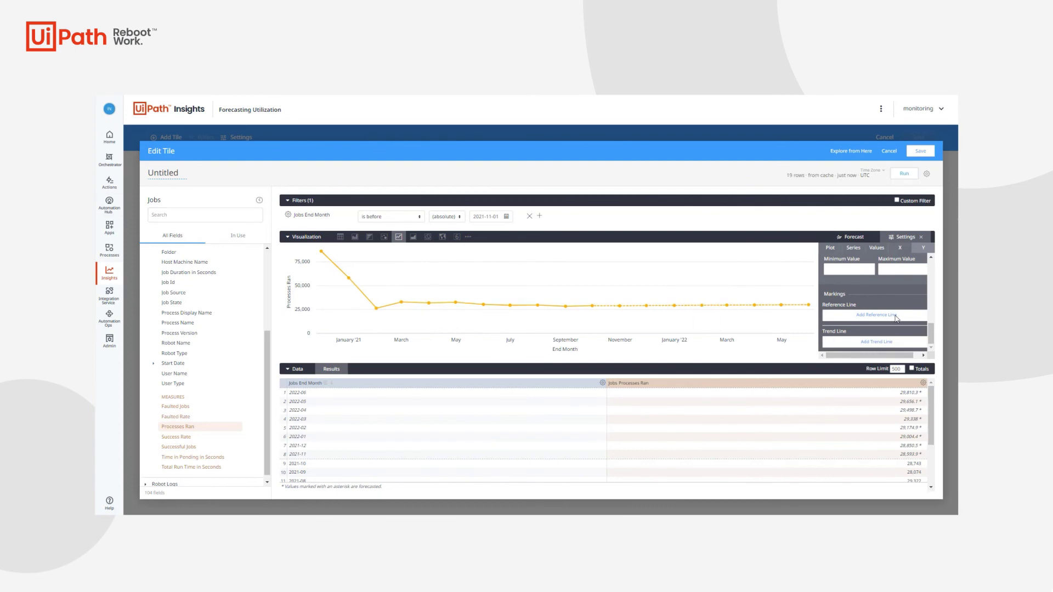
# Step: Add a trend line to the Processes Ran chart with the Trend Type kept as Linear
pyautogui.click(901, 344)
pyautogui.scroll(-1, 934, 322)
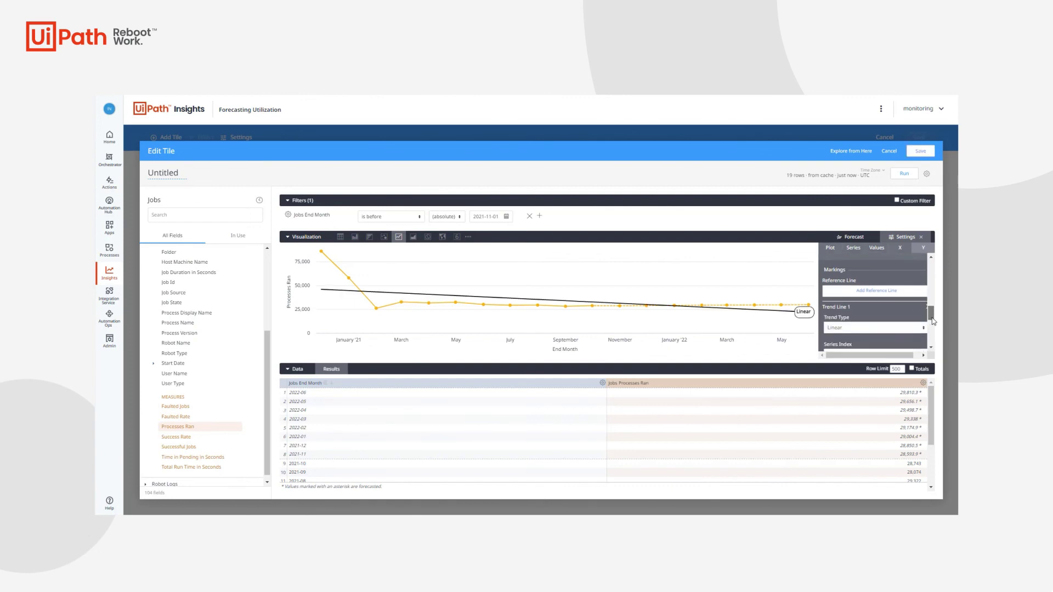
pyautogui.scroll(-1, 934, 322)
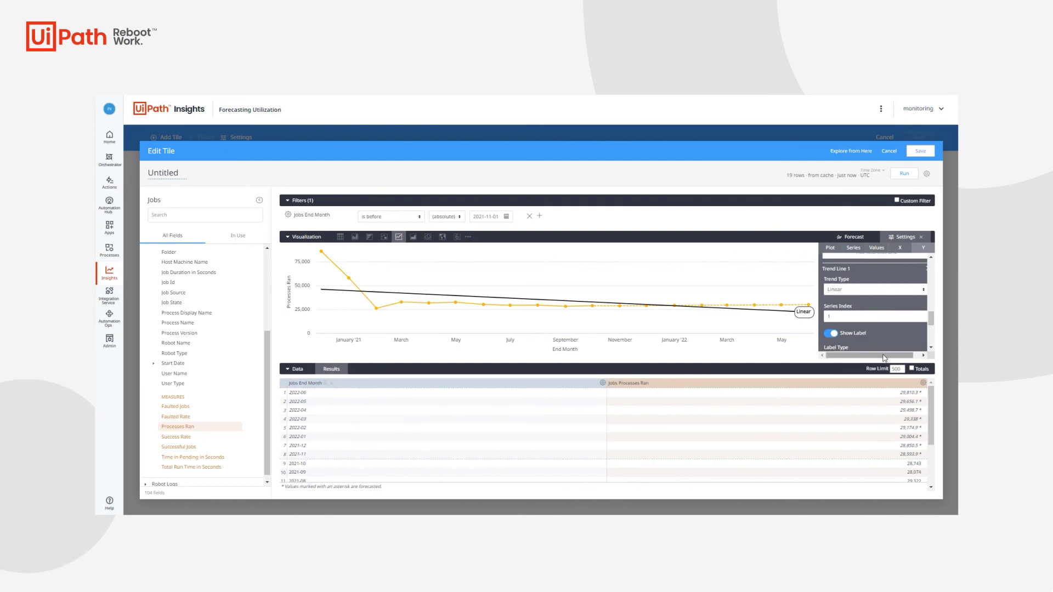
pyautogui.moveTo(884, 358); pyautogui.dragTo(886, 358)
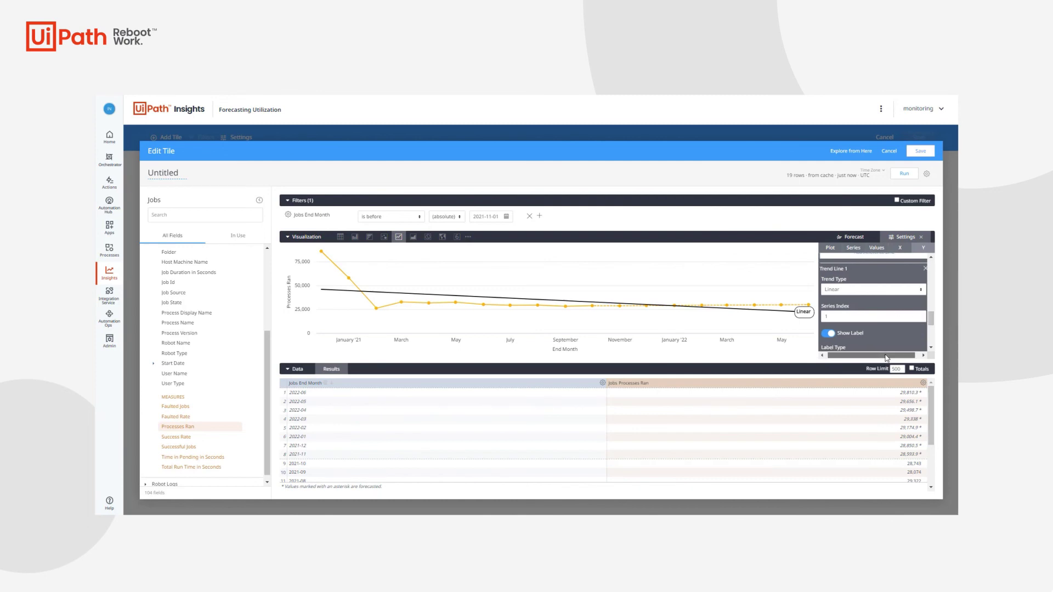
pyautogui.click(880, 289)
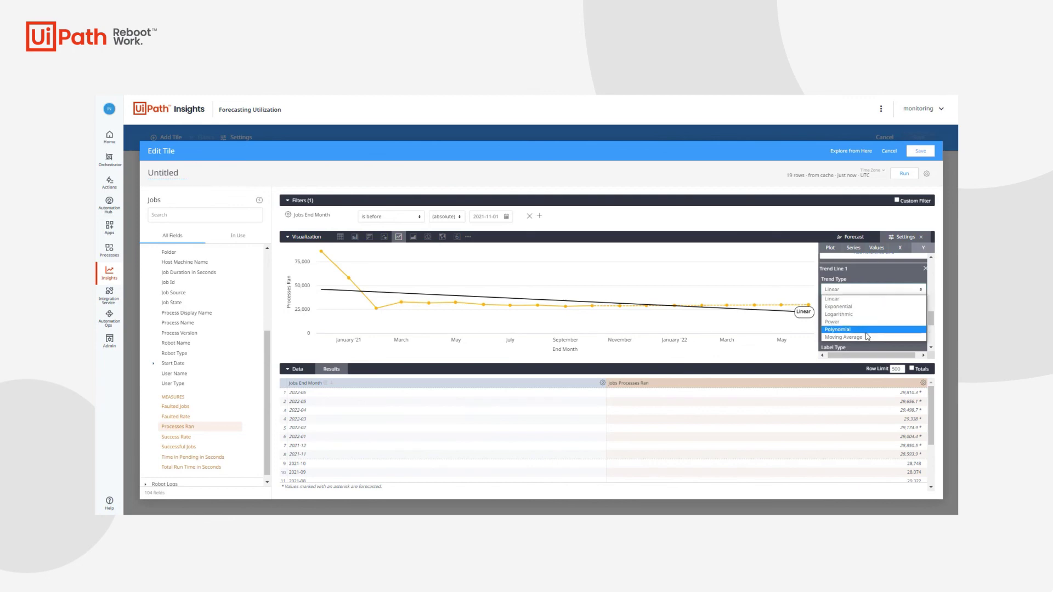
pyautogui.click(868, 292)
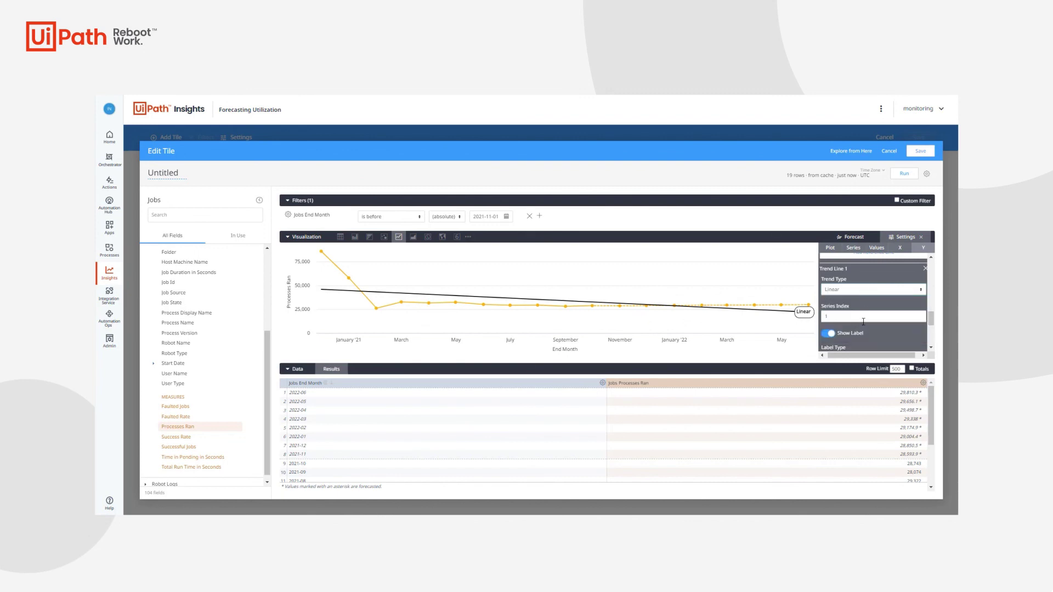
# Step: Review the trend line's label options so the black line is labelled Linear on the right
pyautogui.scroll(-2, 934, 327)
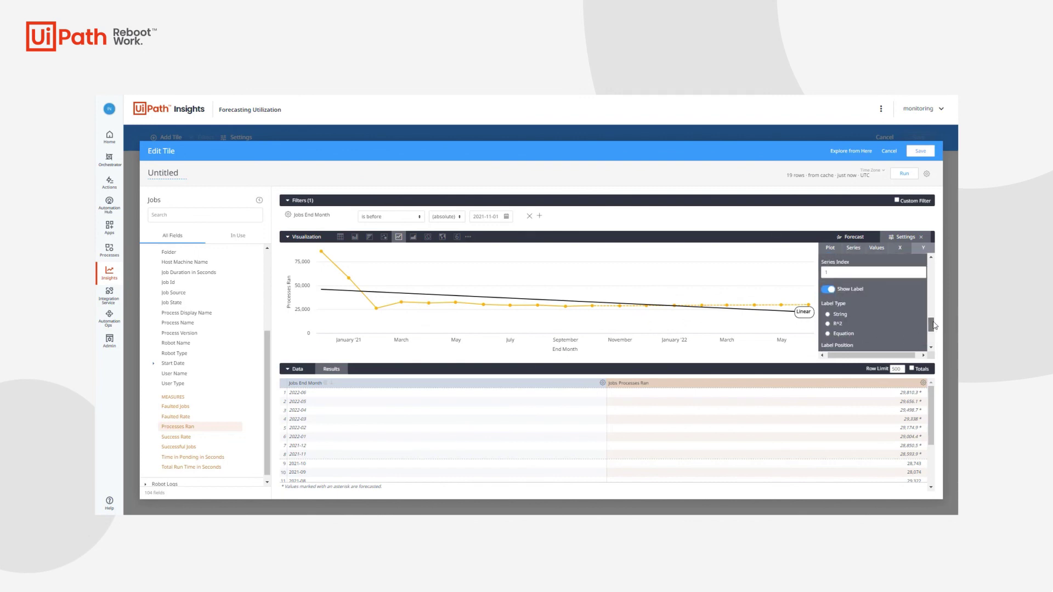
pyautogui.scroll(-2, 845, 286)
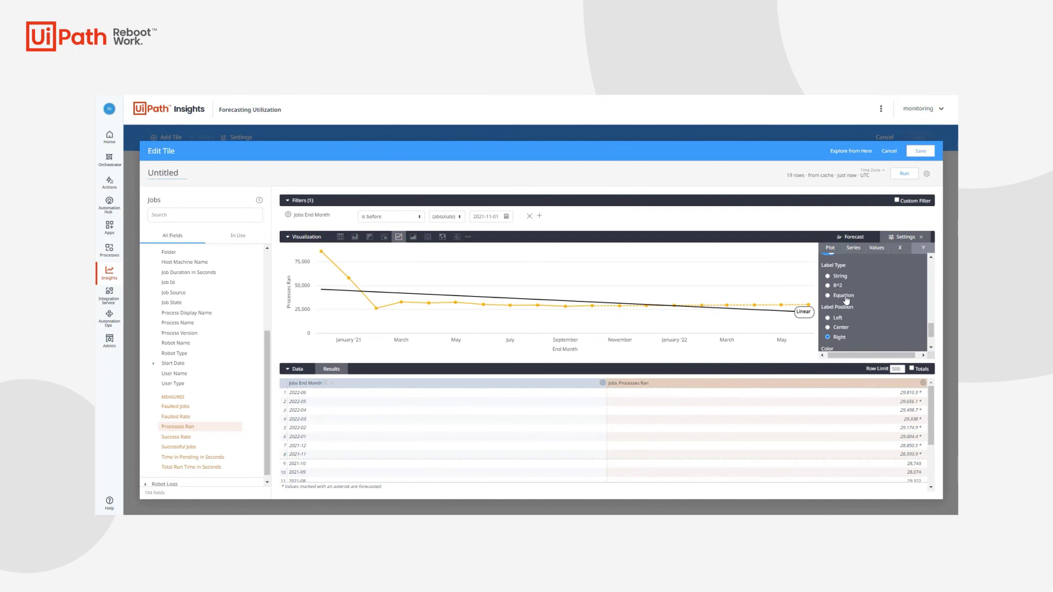
pyautogui.moveTo(930, 331); pyautogui.dragTo(922, 341)
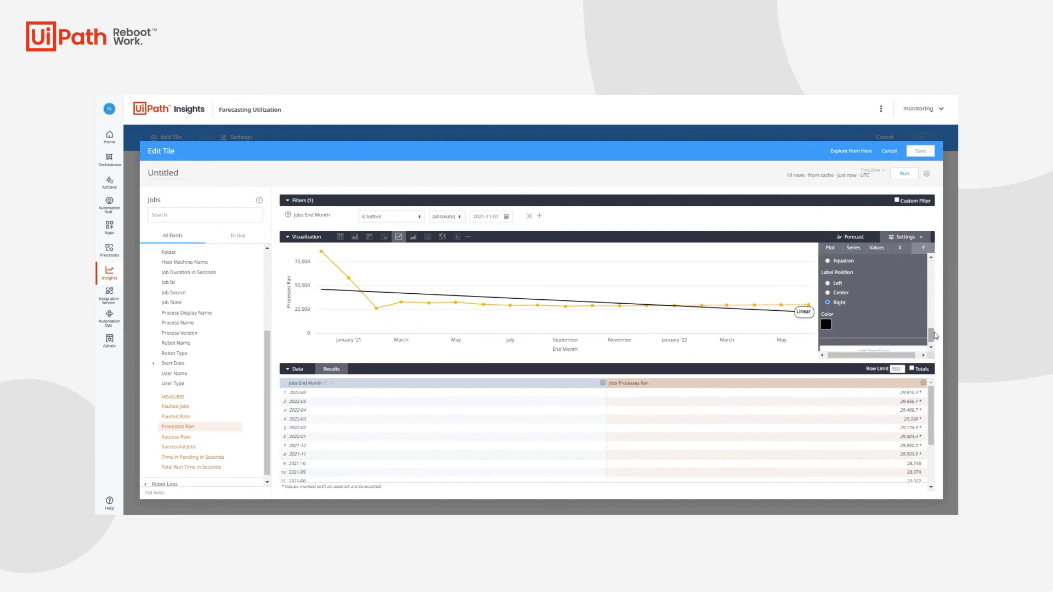
pyautogui.moveTo(930, 332); pyautogui.dragTo(931, 337)
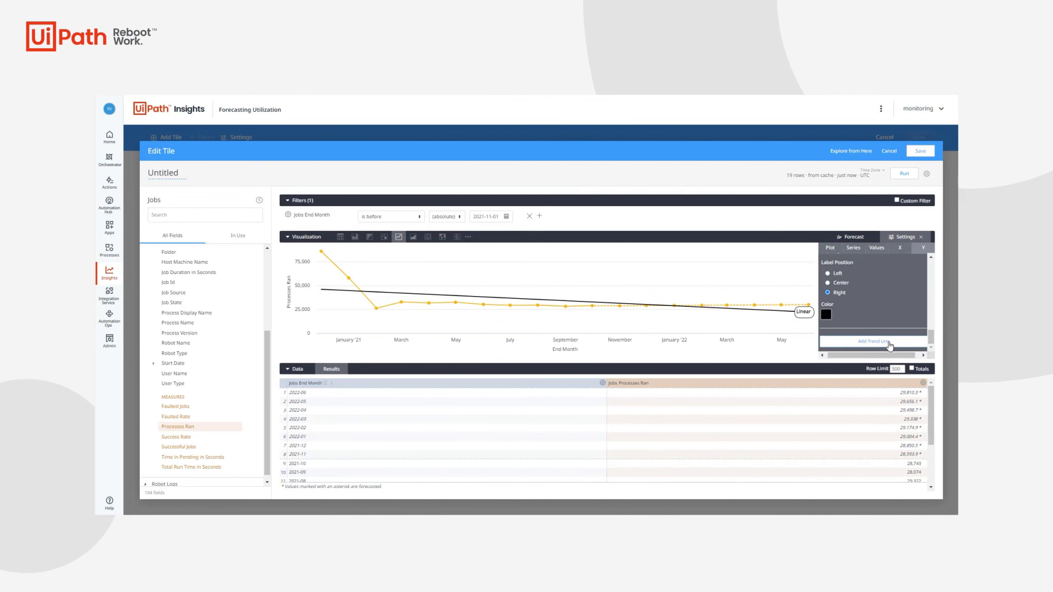